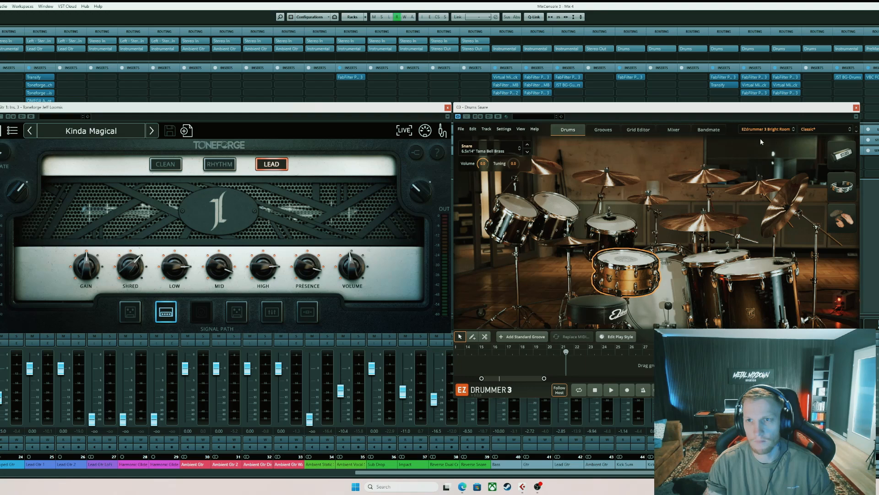
Close the EZdrummer 3 and Toneforge Jeff Loomis plug-in windows and return to the project arrangement.
{"action": "left_click", "coordinate": [630, 262]}
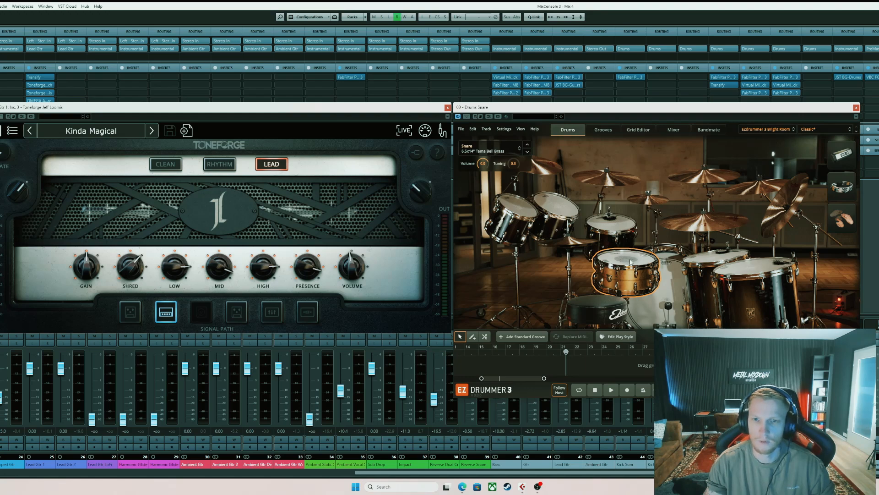
{"action": "left_click", "coordinate": [856, 108]}
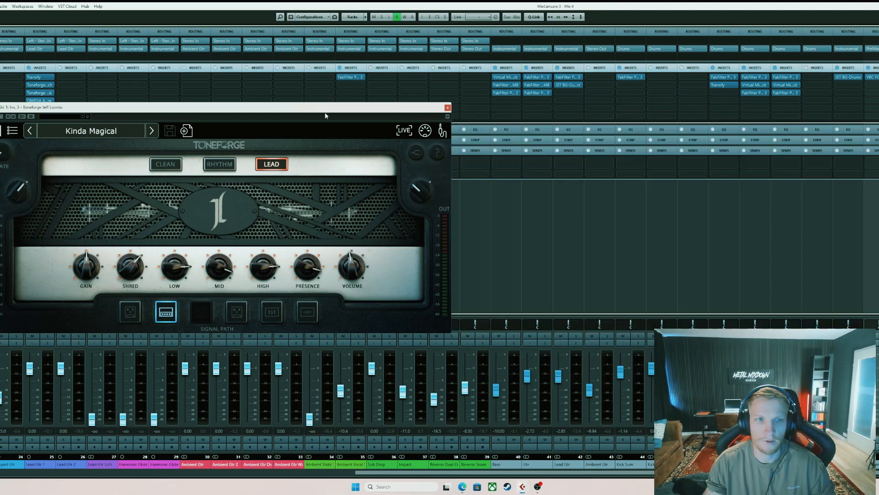
{"action": "left_click_drag", "start_coordinate": [325, 115], "coordinate": [607, 112]}
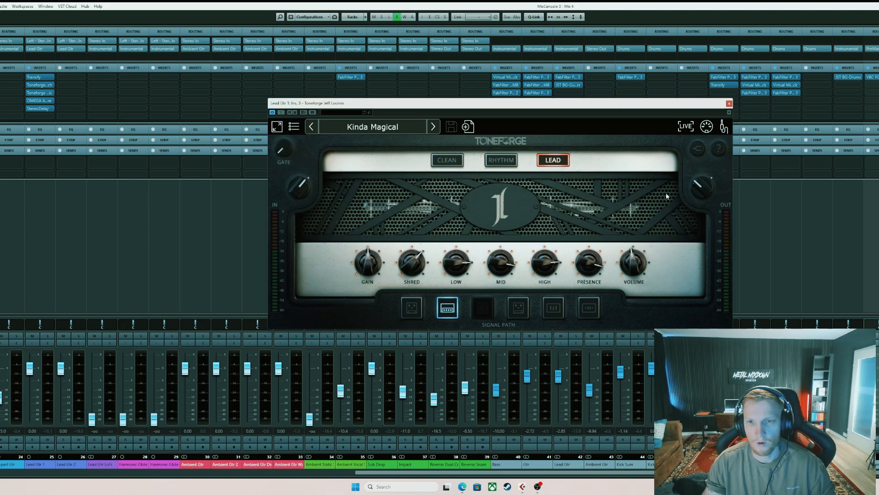
{"action": "left_click", "coordinate": [729, 104]}
{"action": "scroll", "coordinate": [829, 135], "scroll_direction": "left", "scroll_amount": 2}
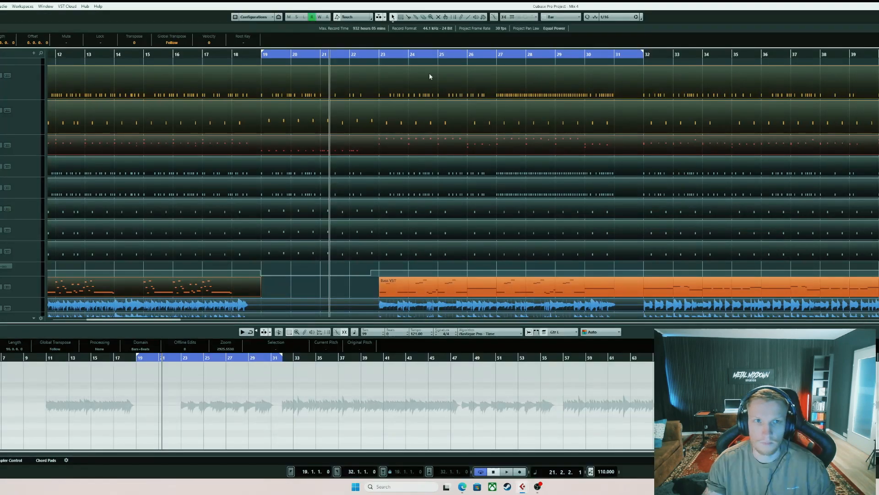
Shorten the cycle range to run from bar 19 to bar 23, snapped to the grid, and play it from the start.
{"action": "scroll", "coordinate": [300, 63], "scroll_direction": "down", "scroll_amount": 2}
{"action": "left_click", "coordinate": [269, 53]}
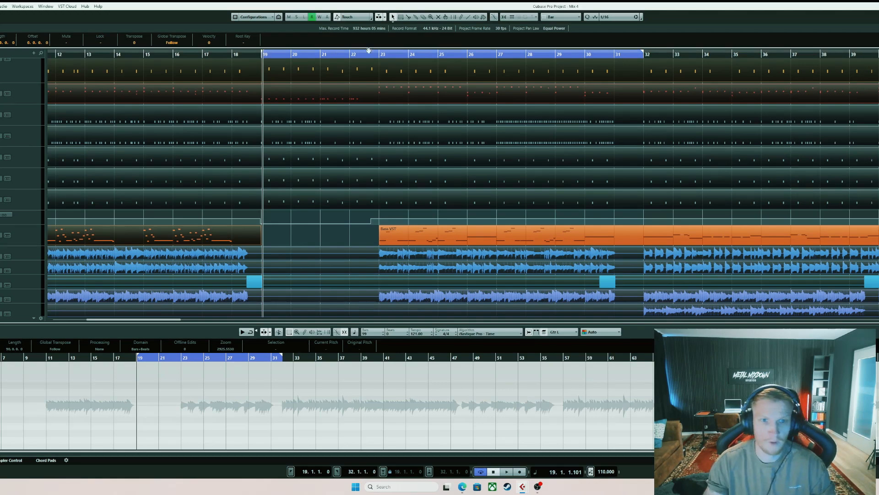
{"action": "left_click_drag", "start_coordinate": [641, 55], "coordinate": [379, 55]}
{"action": "scroll", "coordinate": [378, 63], "scroll_direction": "down", "scroll_amount": 2}
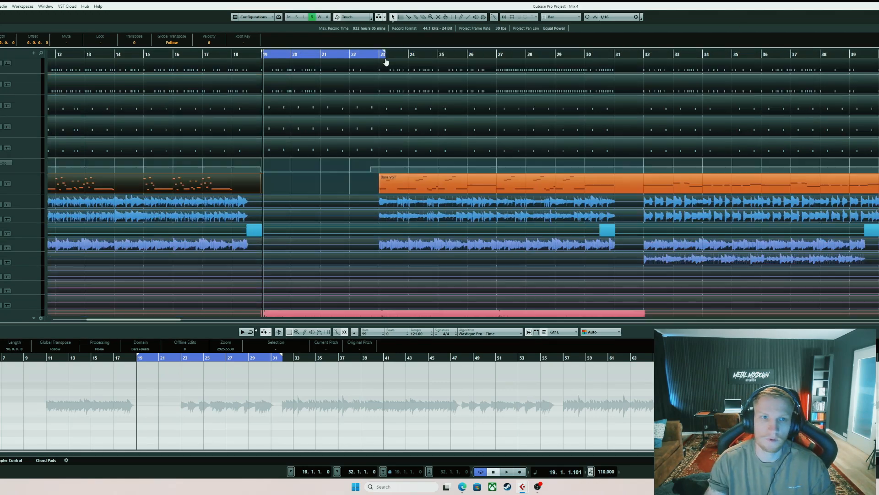
{"action": "left_click", "coordinate": [573, 19]}
{"action": "left_click", "coordinate": [504, 19]}
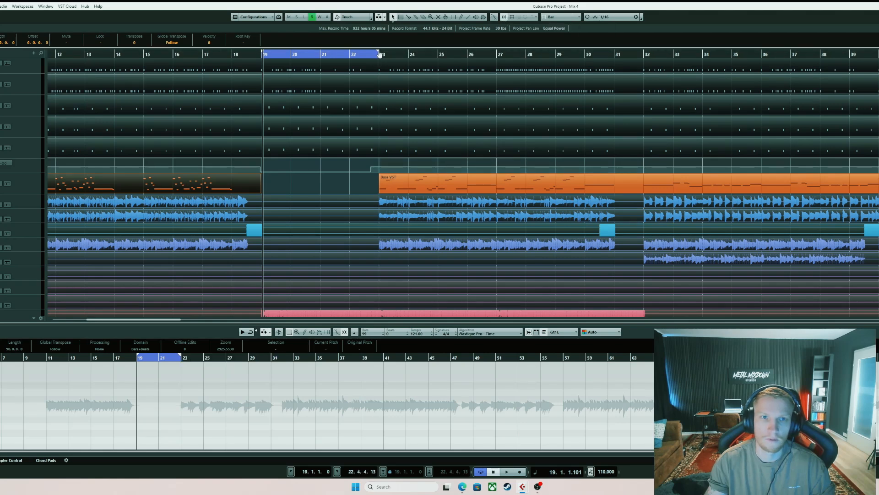
{"action": "left_click", "coordinate": [260, 56]}
{"action": "key", "text": "space"}
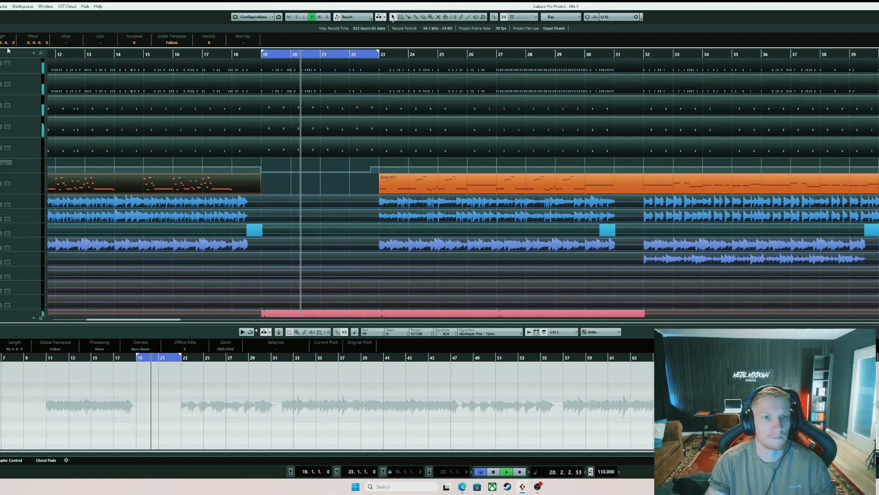
Bring up the mixer during loop playback and lower the Ambient Gtr group channel to -13.7 dB.
{"action": "left_click", "coordinate": [4, 6]}
{"action": "left_click", "coordinate": [18, 40]}
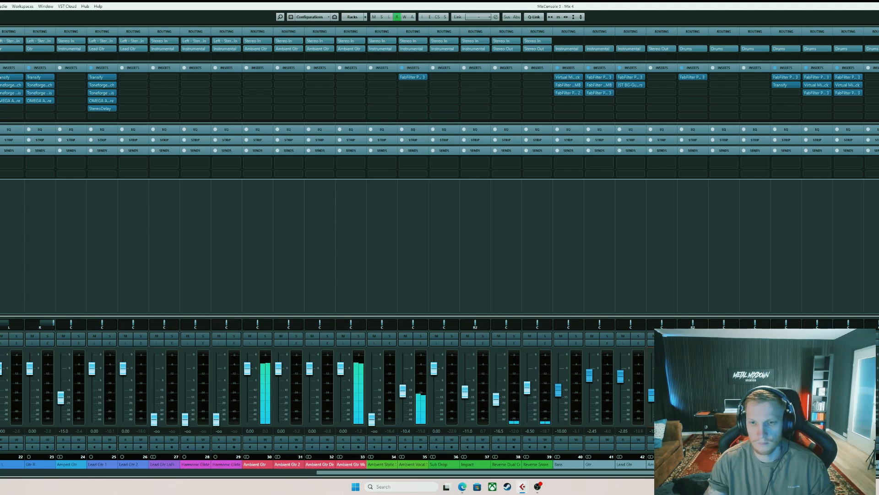
{"action": "scroll", "coordinate": [641, 393], "scroll_direction": "right", "scroll_amount": 2}
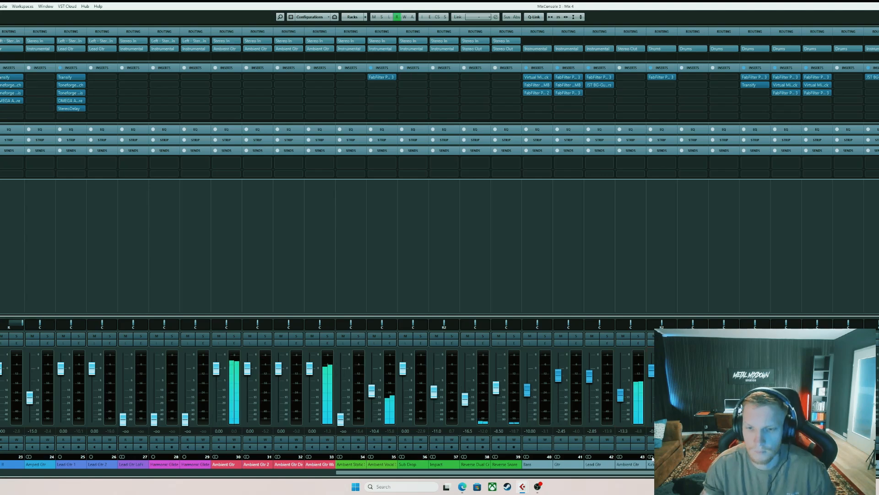
{"action": "scroll", "coordinate": [641, 394], "scroll_direction": "left", "scroll_amount": 1}
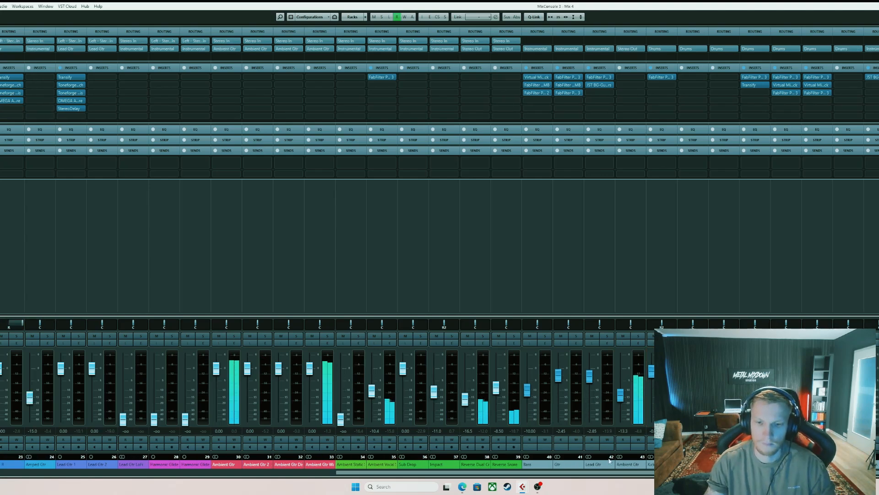
{"action": "scroll", "coordinate": [628, 421], "scroll_direction": "right", "scroll_amount": 1}
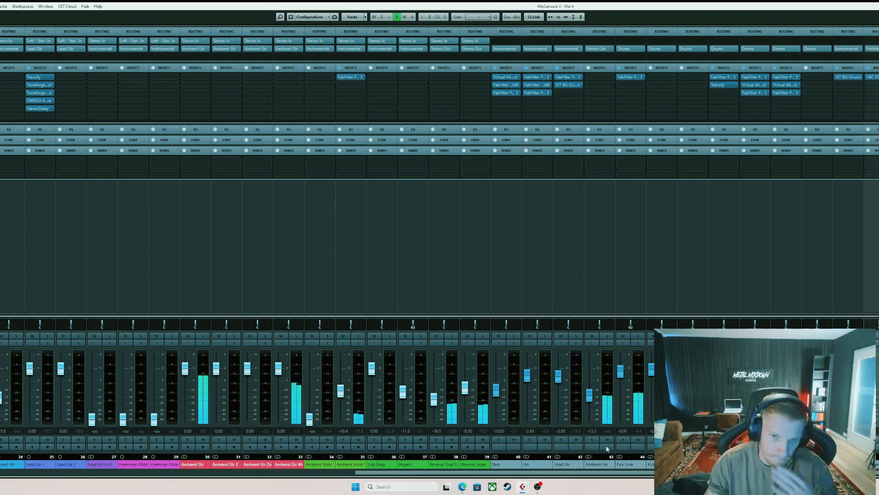
{"action": "scroll", "coordinate": [634, 312], "scroll_direction": "left", "scroll_amount": 1}
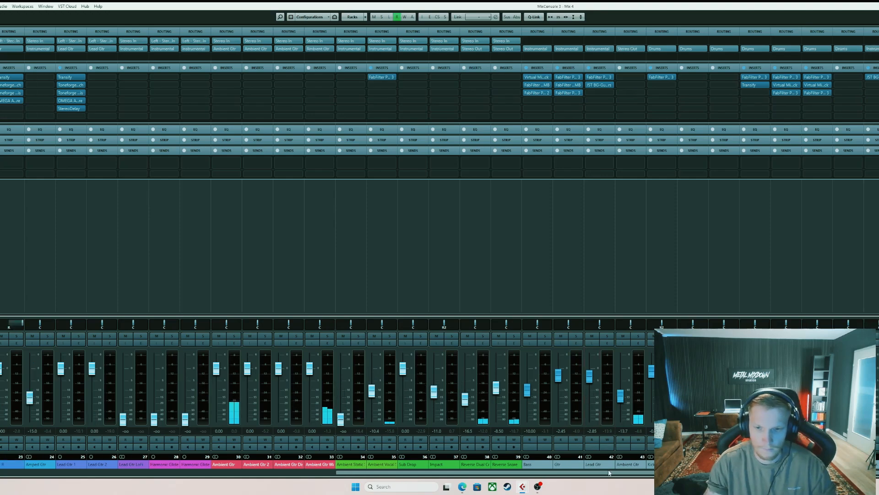
{"action": "mouse_move", "coordinate": [568, 6]}
{"action": "left_mouse_down"}
{"action": "mouse_move", "coordinate": [563, 36]}
{"action": "mouse_move", "coordinate": [554, 1]}
{"action": "left_mouse_up"}
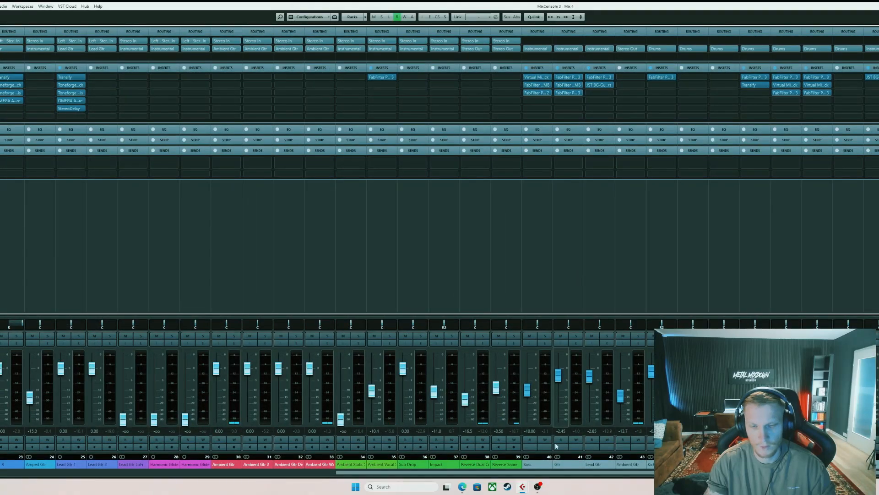
Solo the first Ambient Gtr track to audition it alone, and unsolo it again.
{"action": "left_click", "coordinate": [234, 336]}
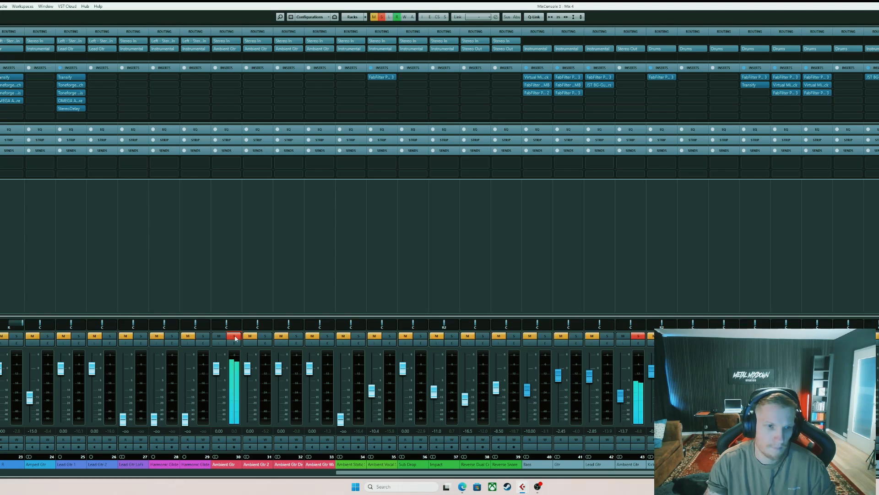
{"action": "left_click", "coordinate": [234, 335]}
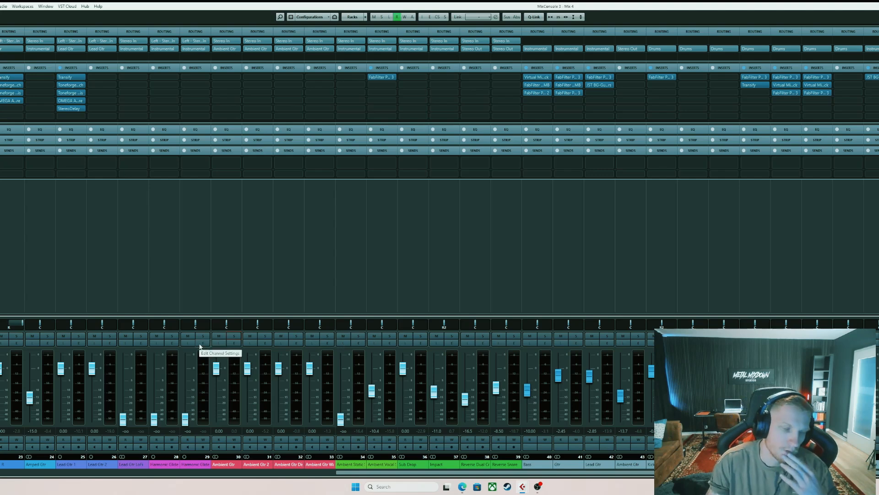
{"action": "left_click", "coordinate": [576, 343]}
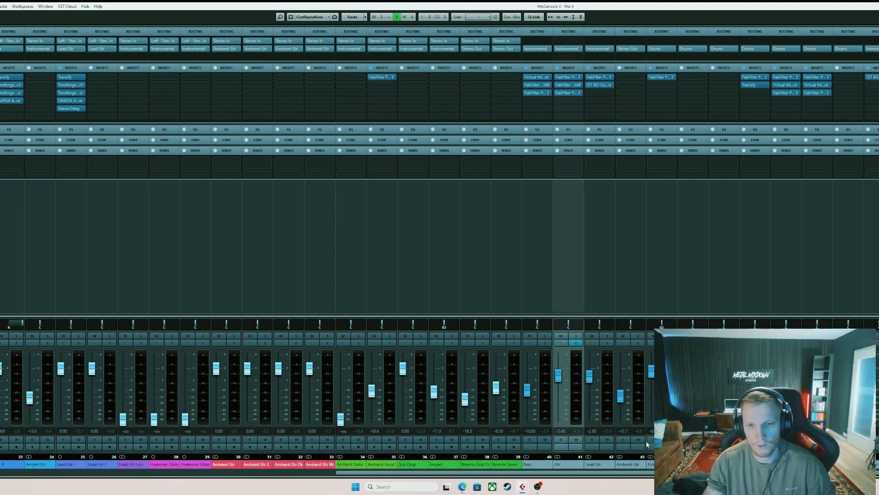
Solo the Ambient Gtr group during loop playback, set its level to -14.0 dB, and clear the solo.
{"action": "left_click", "coordinate": [639, 336]}
{"action": "key", "text": "space"}
{"action": "scroll", "coordinate": [618, 390], "scroll_direction": "left", "scroll_amount": 1}
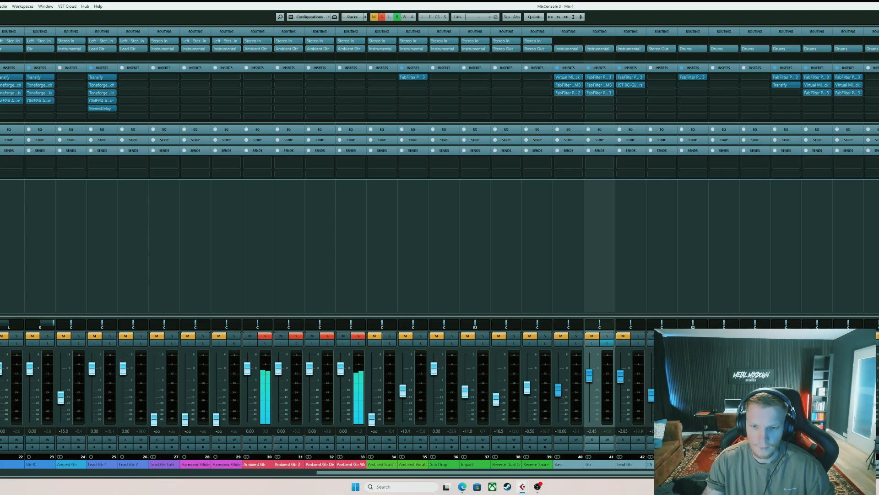
{"action": "left_click", "coordinate": [662, 464]}
{"action": "scroll", "coordinate": [662, 390], "scroll_direction": "left", "scroll_amount": 1}
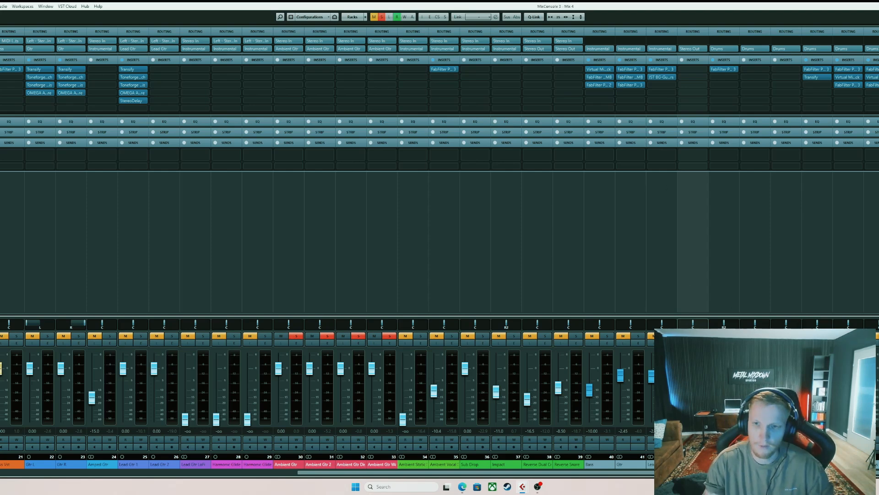
{"action": "key", "text": "space"}
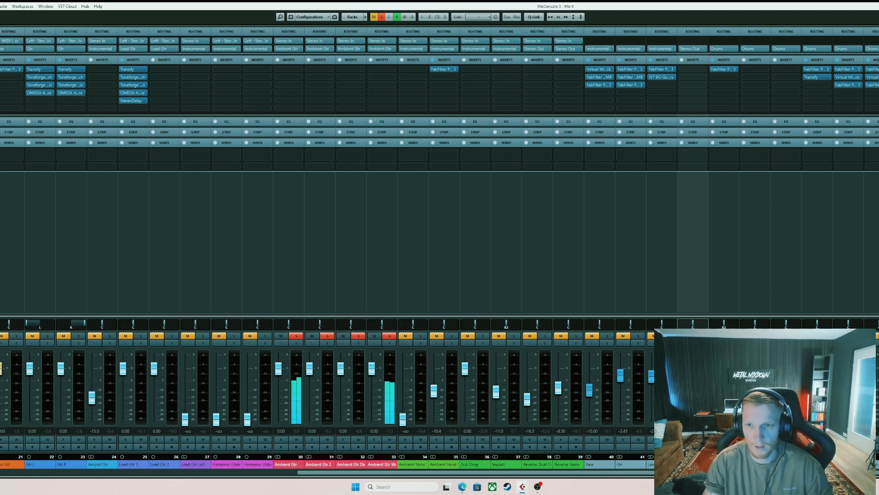
{"action": "left_click_drag", "start_coordinate": [701, 472], "coordinate": [681, 472]}
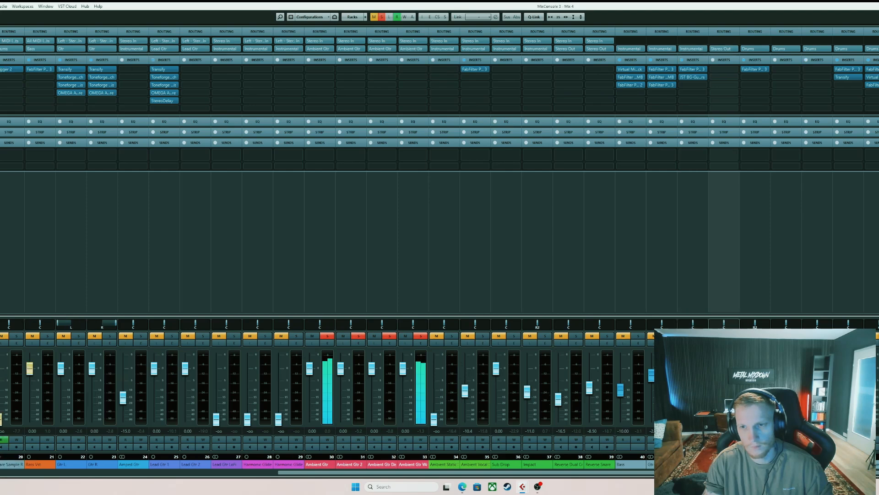
{"action": "key", "text": "s"}
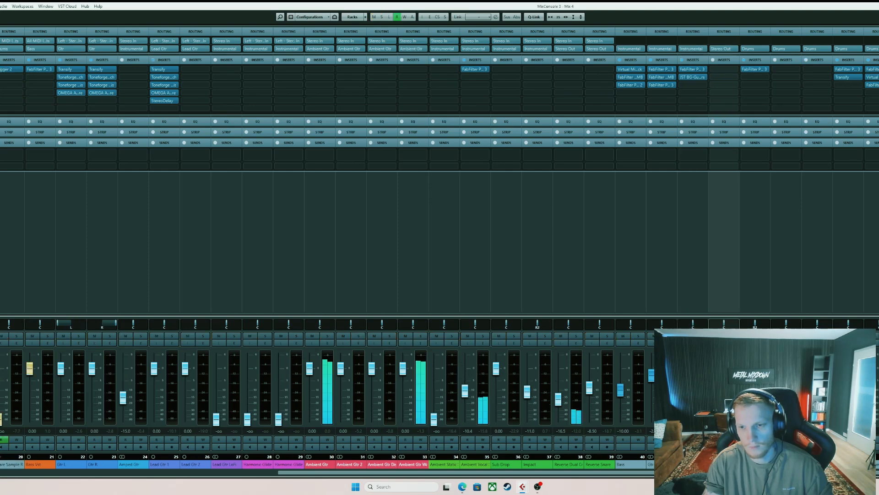
Route the output of the Ambient Gtr group channel to the Instrumental group.
{"action": "scroll", "coordinate": [626, 308], "scroll_direction": "right", "scroll_amount": 4}
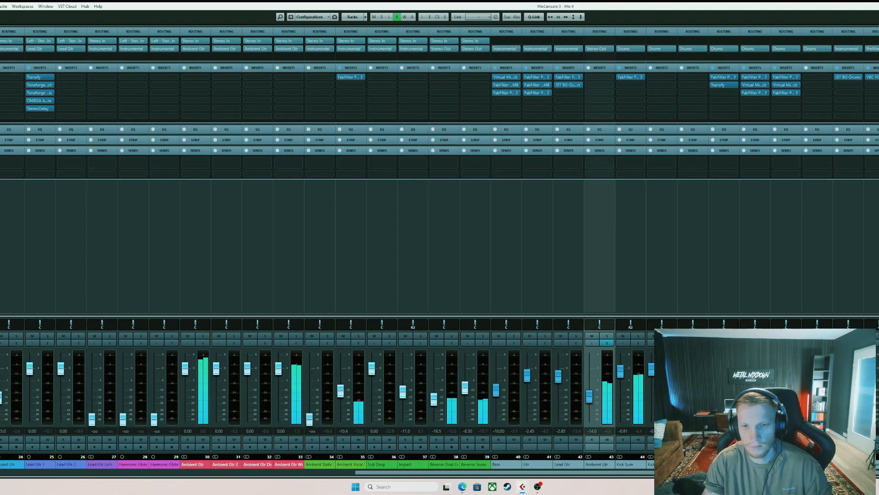
{"action": "left_click", "coordinate": [606, 77]}
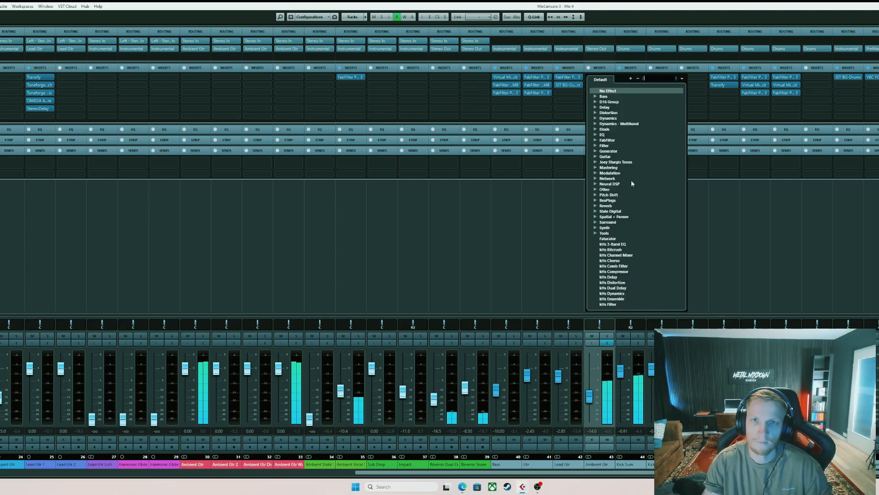
{"action": "left_click", "coordinate": [573, 117]}
{"action": "left_click", "coordinate": [596, 49]}
{"action": "left_click", "coordinate": [596, 93]}
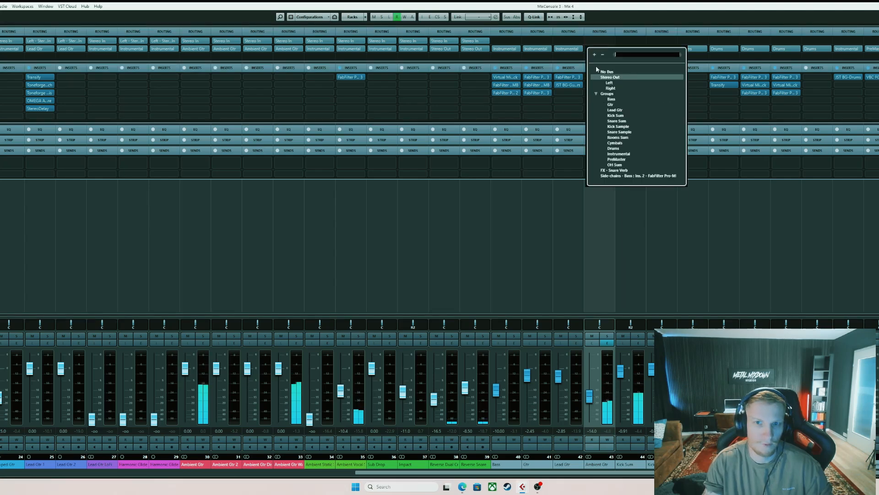
{"action": "left_click", "coordinate": [623, 153]}
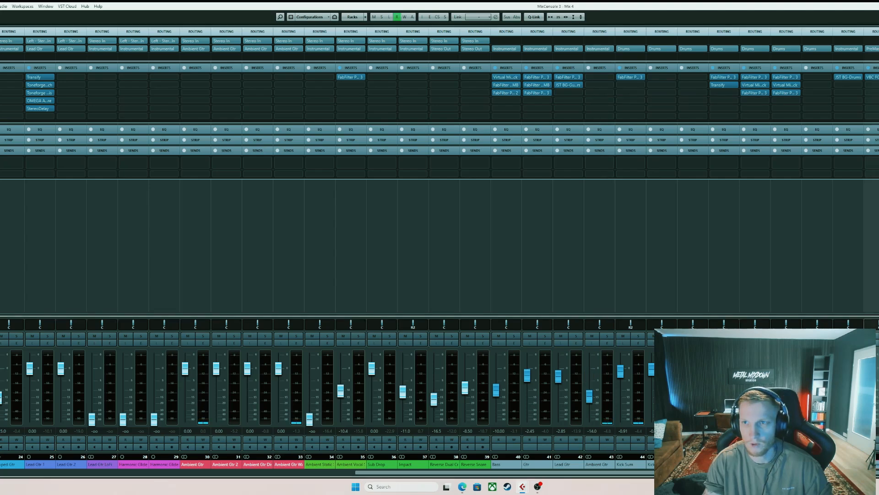
Inspect the threshold and ratio of the FG-Grey compressor on the Instrumental group, and close the plug-in.
{"action": "left_click", "coordinate": [872, 77]}
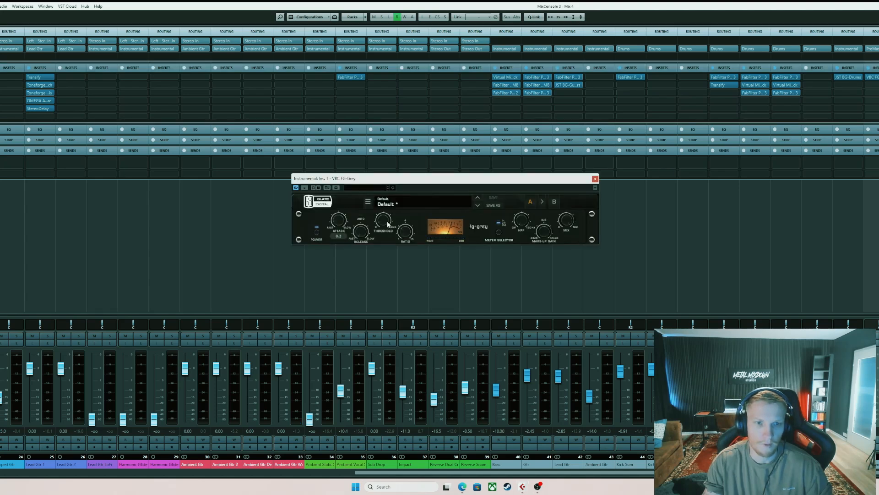
{"action": "mouse_move", "coordinate": [388, 224]}
{"action": "mouse_move", "coordinate": [408, 235]}
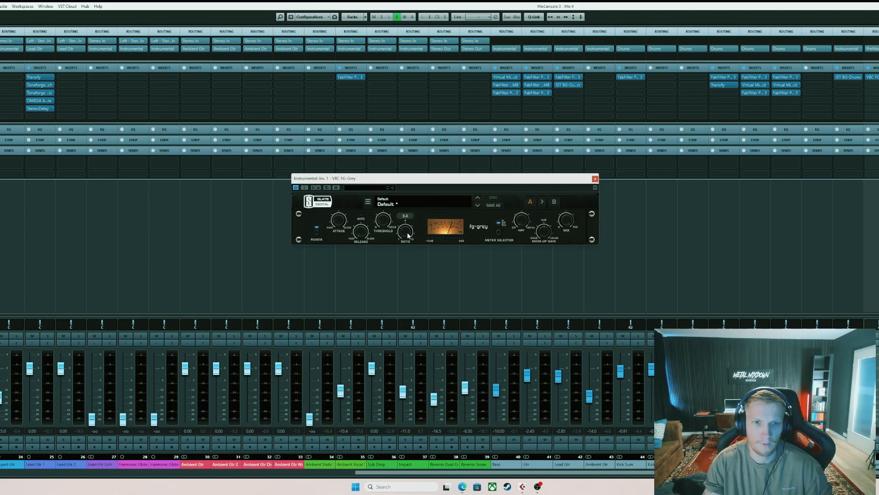
{"action": "left_click", "coordinate": [595, 179]}
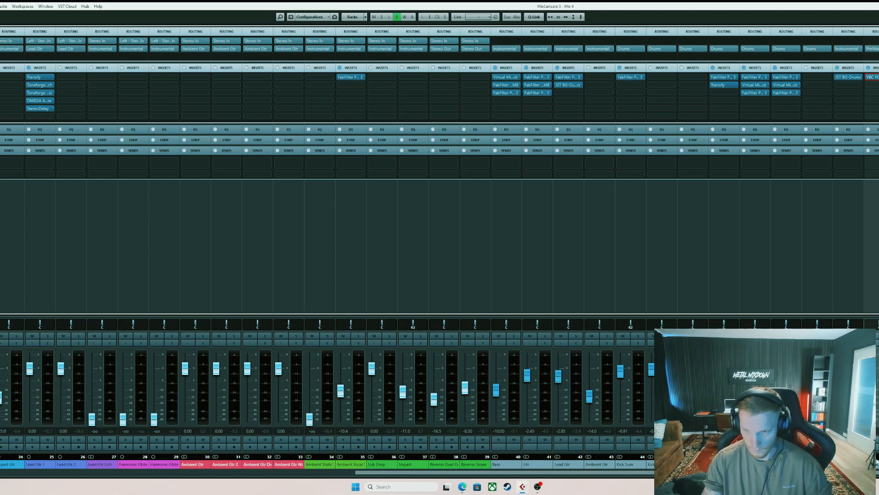
Insert FabFilter Pro-Q 3 in the first insert slot of the Ambient Gtr group and reposition its window above the faders.
{"action": "left_click", "coordinate": [597, 78]}
{"action": "left_click", "coordinate": [596, 135]}
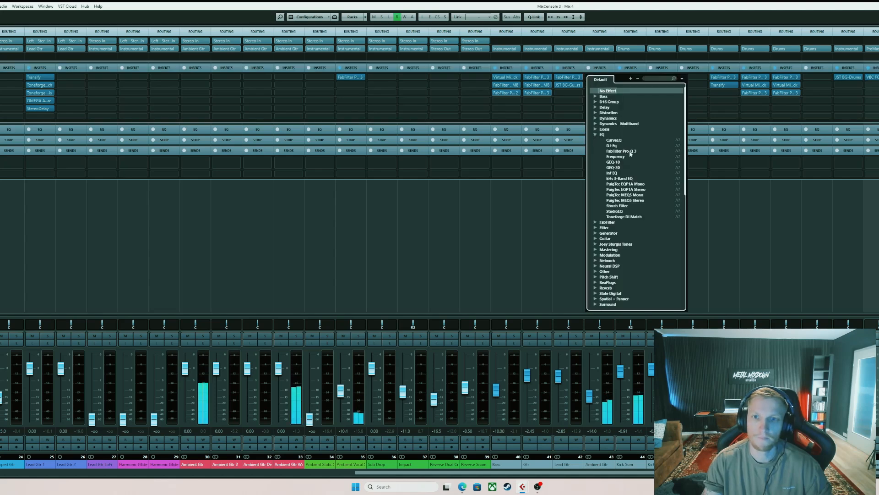
{"action": "left_click", "coordinate": [613, 153]}
{"action": "left_click_drag", "start_coordinate": [445, 154], "coordinate": [466, 141]}
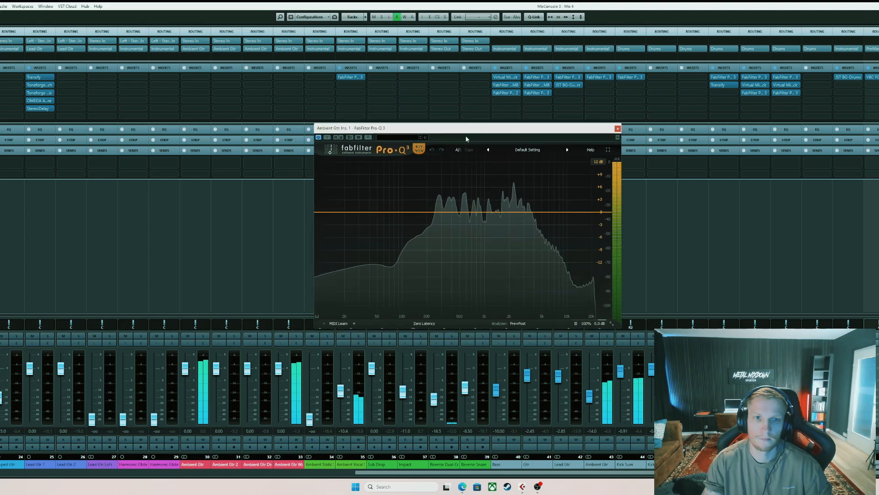
Add a bell cut of about -0.57 dB at about 2534 Hz with Q 1.000 in Pro-Q 3, auditioning it during playback.
{"action": "left_click_drag", "start_coordinate": [468, 300], "coordinate": [507, 177]}
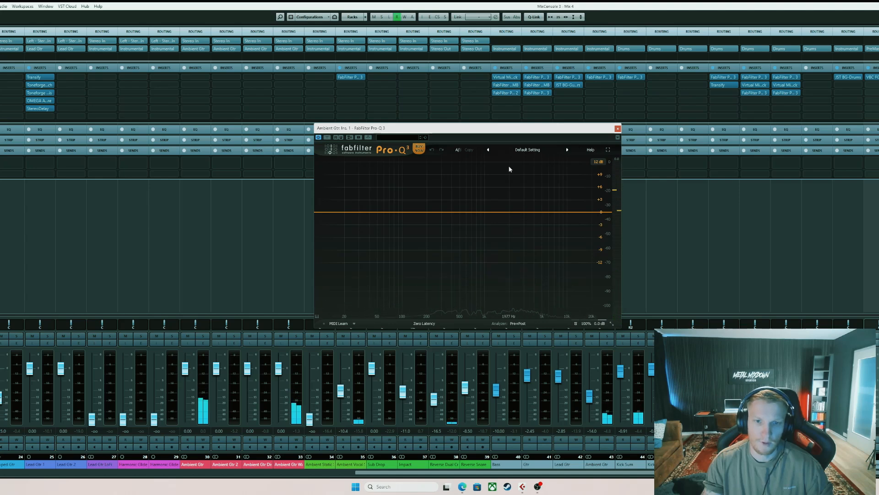
{"action": "mouse_move", "coordinate": [512, 213]}
{"action": "left_mouse_down"}
{"action": "mouse_move", "coordinate": [518, 179]}
{"action": "mouse_move", "coordinate": [516, 234]}
{"action": "mouse_move", "coordinate": [516, 183]}
{"action": "mouse_move", "coordinate": [517, 230]}
{"action": "mouse_move", "coordinate": [516, 188]}
{"action": "mouse_move", "coordinate": [518, 228]}
{"action": "mouse_move", "coordinate": [517, 205]}
{"action": "mouse_move", "coordinate": [518, 219]}
{"action": "left_mouse_up"}
{"action": "key", "text": "space"}
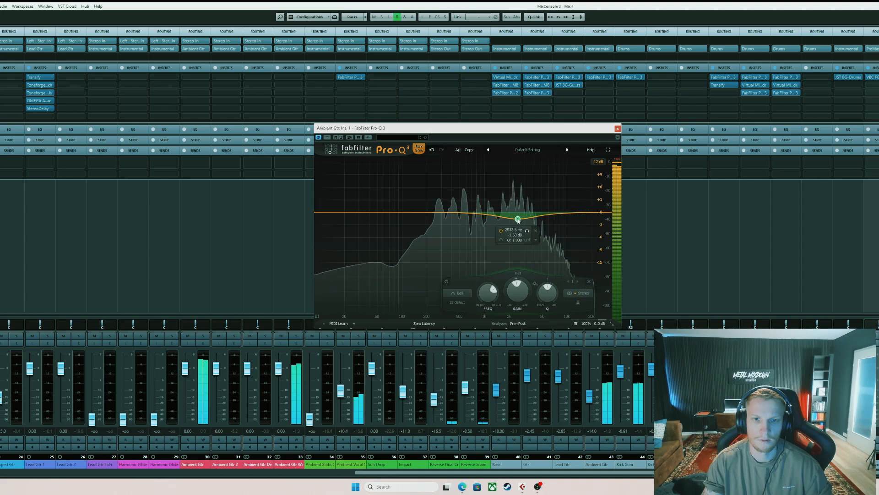
{"action": "left_click_drag", "start_coordinate": [518, 219], "coordinate": [518, 216]}
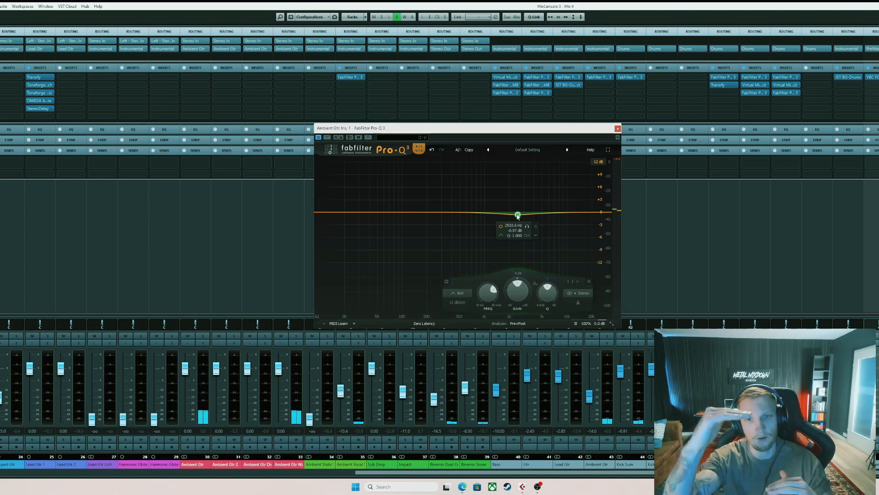
{"action": "key", "text": "space"}
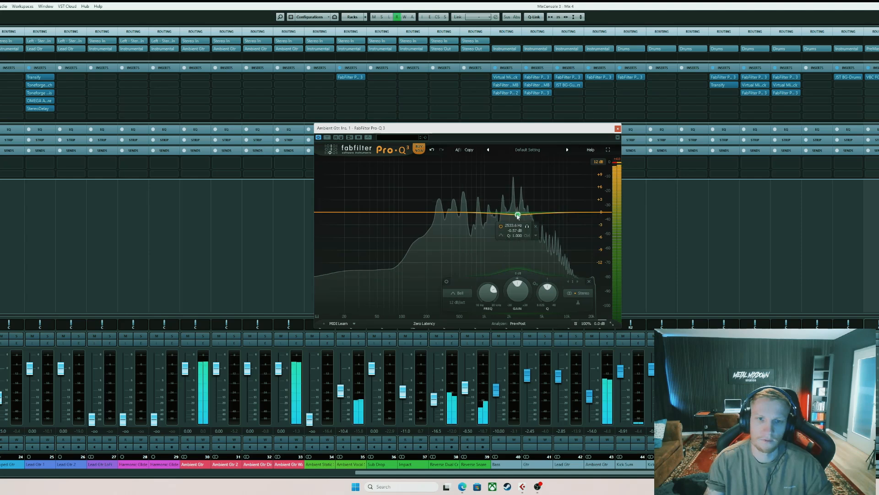
Adjust the Pro-Q 3 bell to a cut of about -2.20 dB at about 2281 Hz, narrowing its Q to about 2.8.
{"action": "left_click_drag", "start_coordinate": [518, 221], "coordinate": [517, 223]}
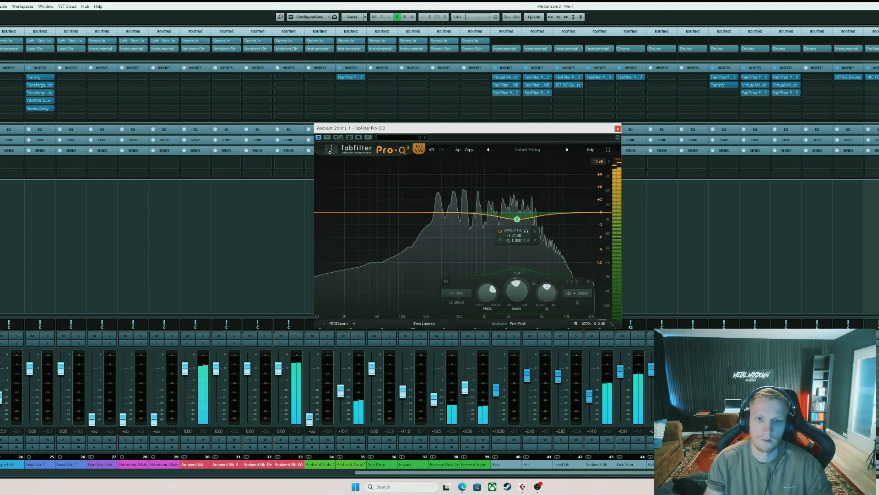
{"action": "left_click_drag", "start_coordinate": [546, 287], "coordinate": [548, 288]}
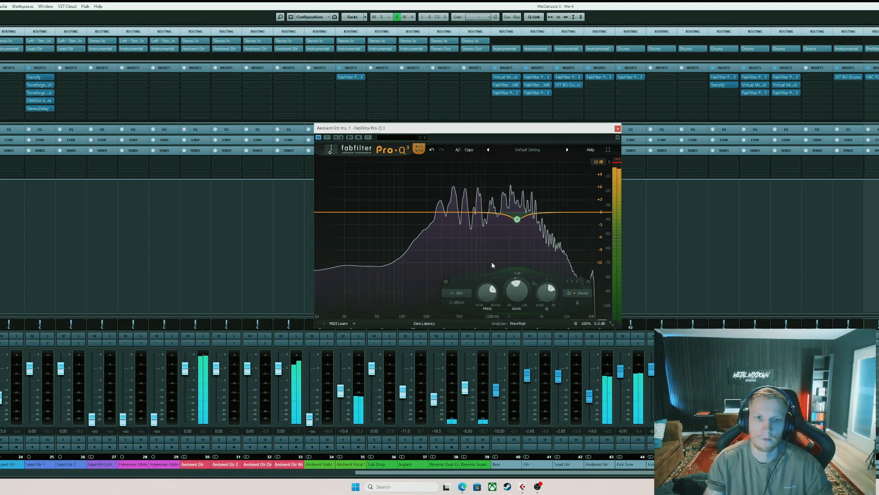
{"action": "left_click_drag", "start_coordinate": [518, 220], "coordinate": [515, 223]}
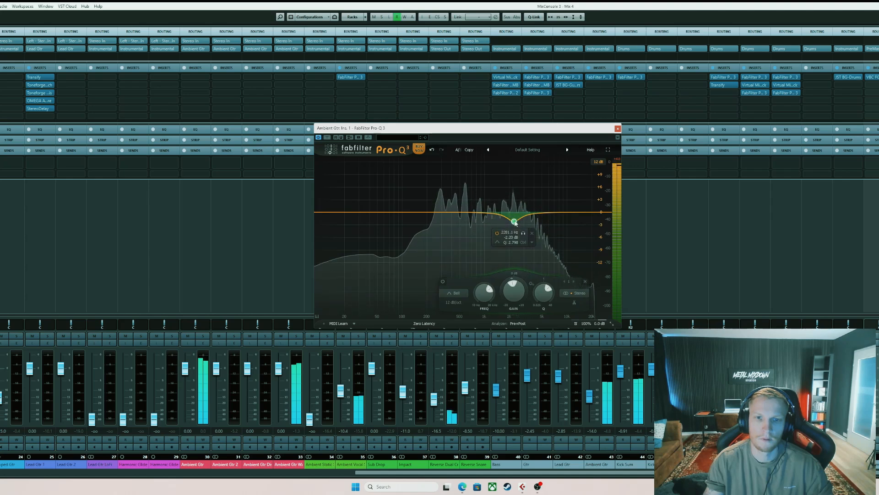
Add a 12 dB/oct low cut slightly above 100 Hz in Pro-Q 3 and close the plug-in.
{"action": "left_click_drag", "start_coordinate": [325, 214], "coordinate": [409, 215]}
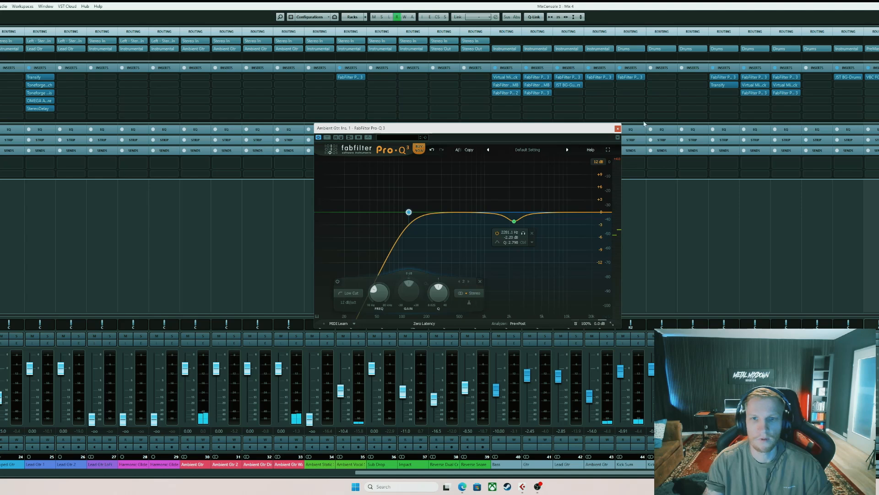
{"action": "left_click", "coordinate": [618, 128]}
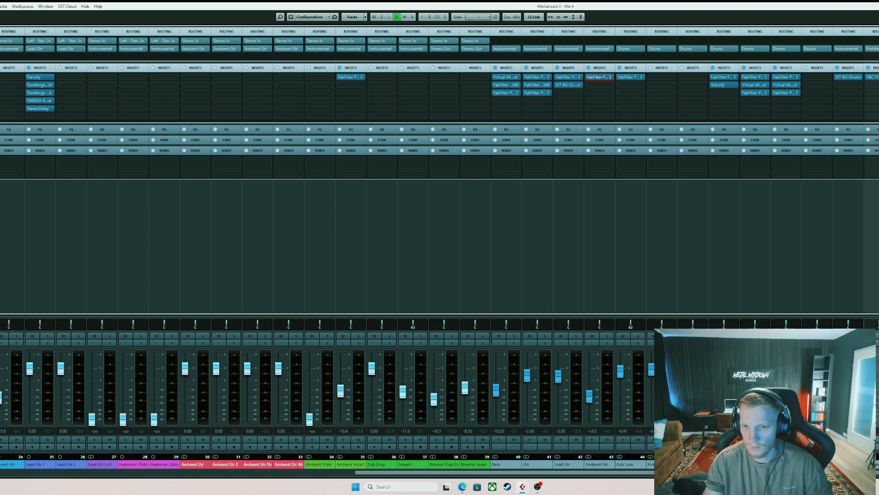
Insert FabFilter Pro-MB in the second insert slot of the Ambient Gtr group and move its window clear of the other channels.
{"action": "left_click", "coordinate": [595, 85]}
{"action": "left_click", "coordinate": [595, 126]}
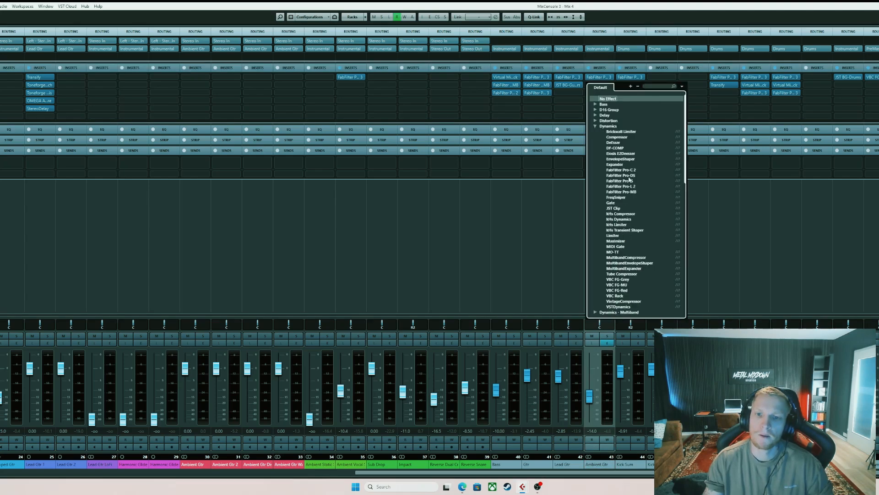
{"action": "left_click", "coordinate": [623, 191]}
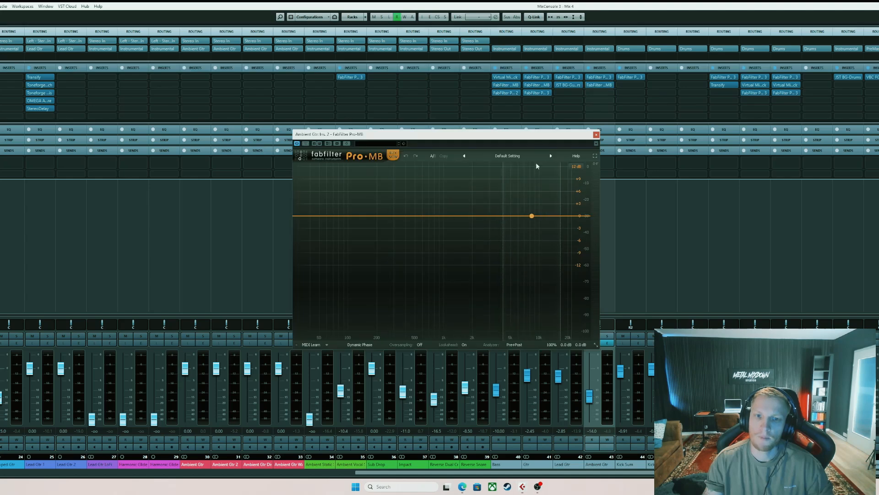
{"action": "left_click_drag", "start_coordinate": [535, 133], "coordinate": [610, 135]}
Add an upper-mid compression band in Pro-MB spanning roughly 1.2 to 4.7 kHz and audition it during playback.
{"action": "key", "text": "space"}
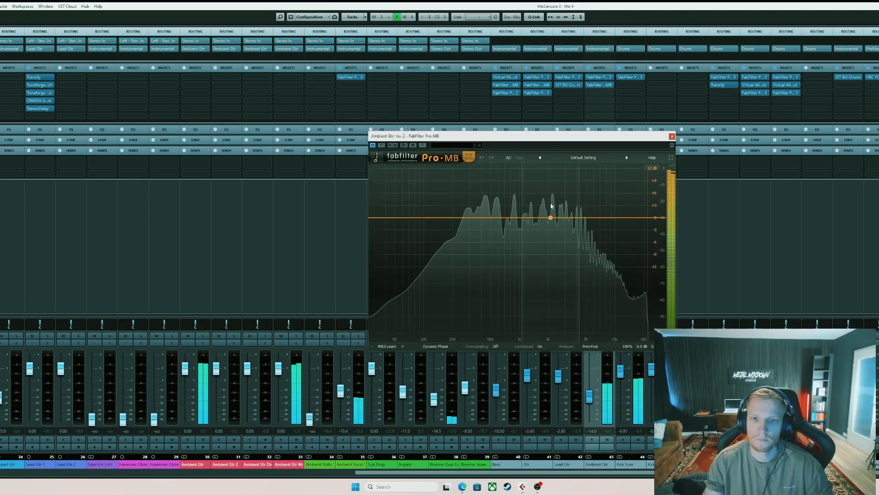
{"action": "left_click", "coordinate": [555, 217]}
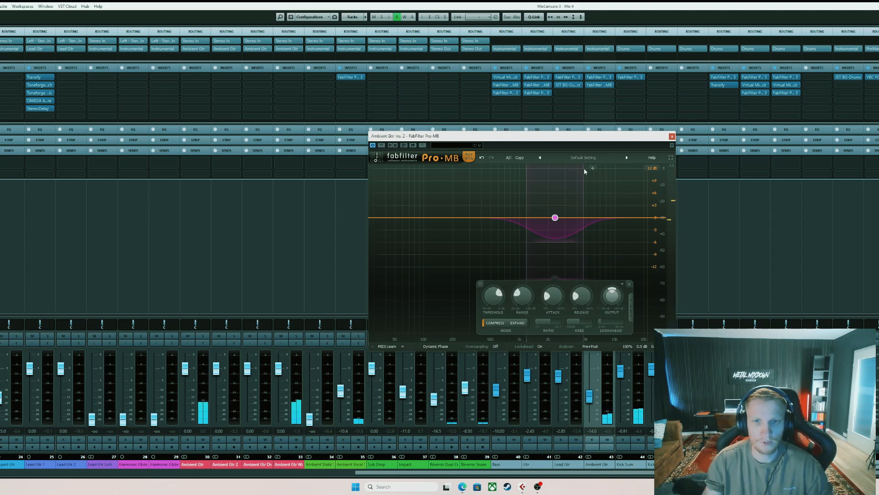
{"action": "left_click_drag", "start_coordinate": [576, 137], "coordinate": [588, 128]}
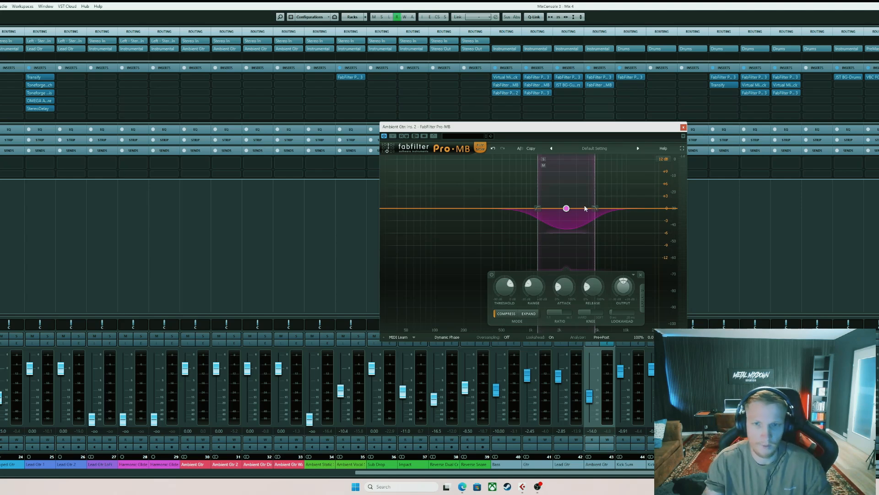
{"action": "key", "text": "space"}
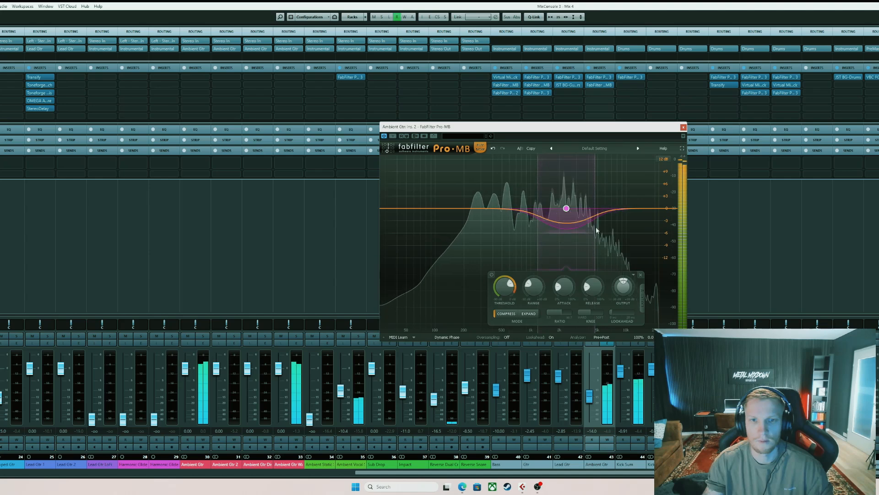
Add a low-mid Pro-MB compression band with lowered crossover limits, plus another band filling the gap up to the upper-mid band.
{"action": "left_click", "coordinate": [494, 210]}
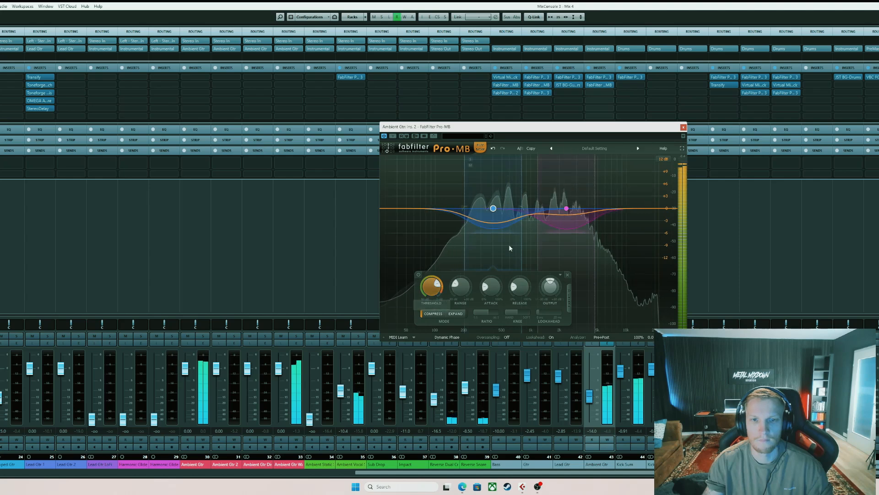
{"action": "left_click_drag", "start_coordinate": [464, 198], "coordinate": [454, 198]}
{"action": "left_click_drag", "start_coordinate": [521, 198], "coordinate": [504, 198]}
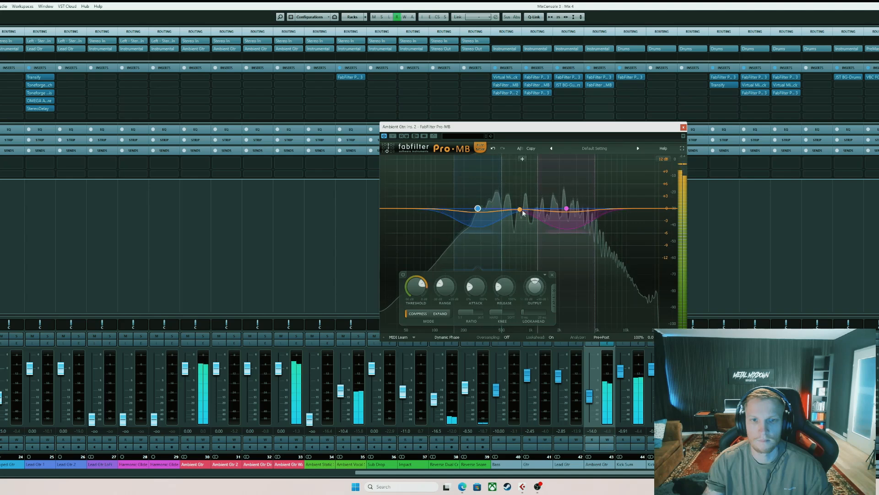
{"action": "left_click", "coordinate": [522, 209]}
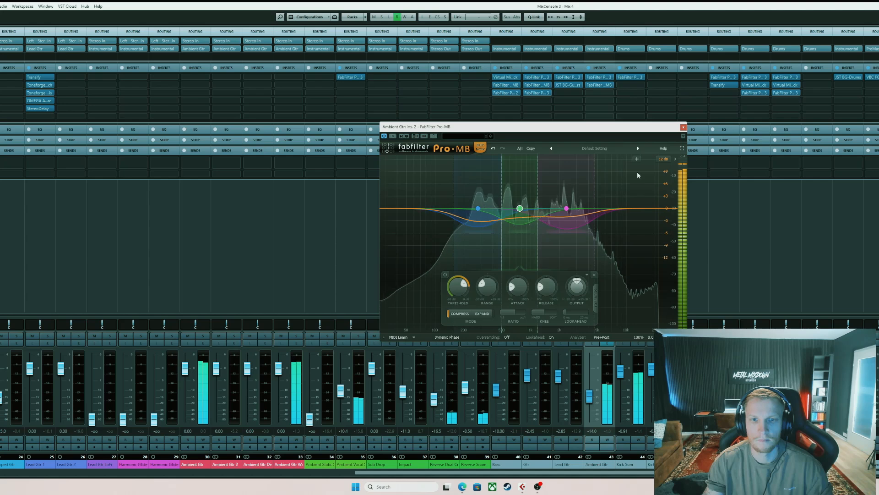
{"action": "left_click", "coordinate": [684, 127]}
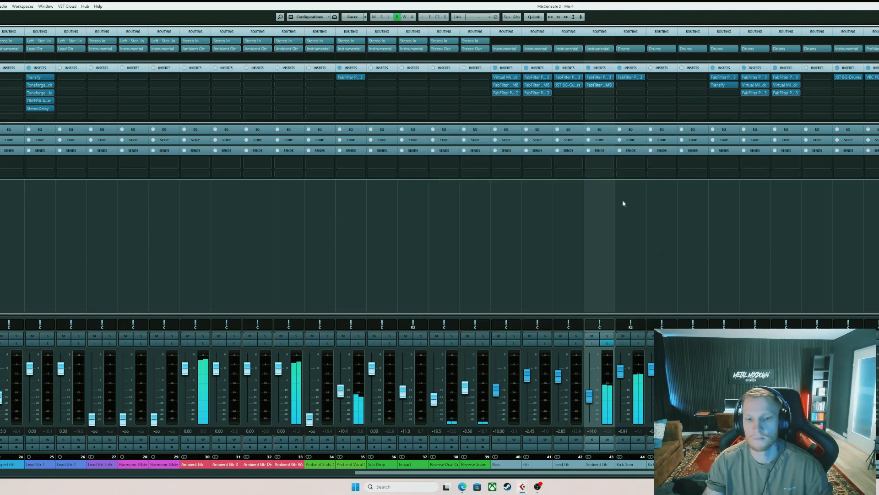
Compare the Ambient Gtr group with and without Pro-MB, and review the Pro-Q 3 curve.
{"action": "left_click", "coordinate": [589, 86]}
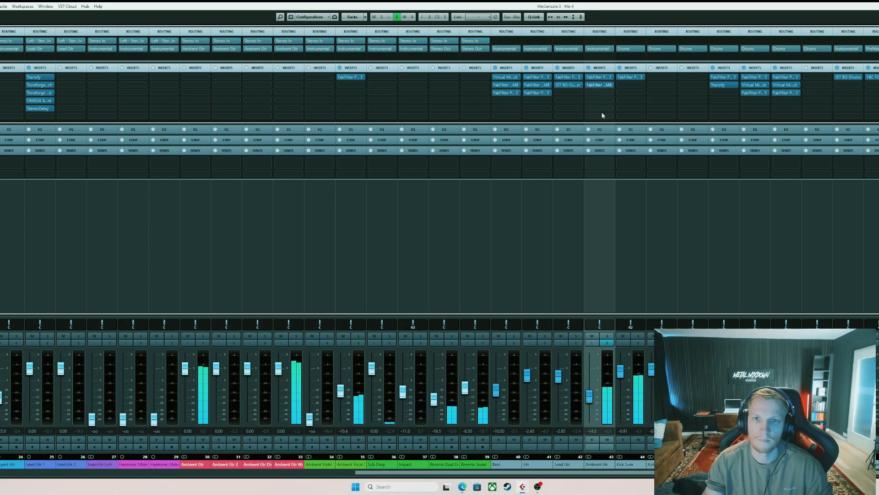
{"action": "left_click", "coordinate": [600, 86]}
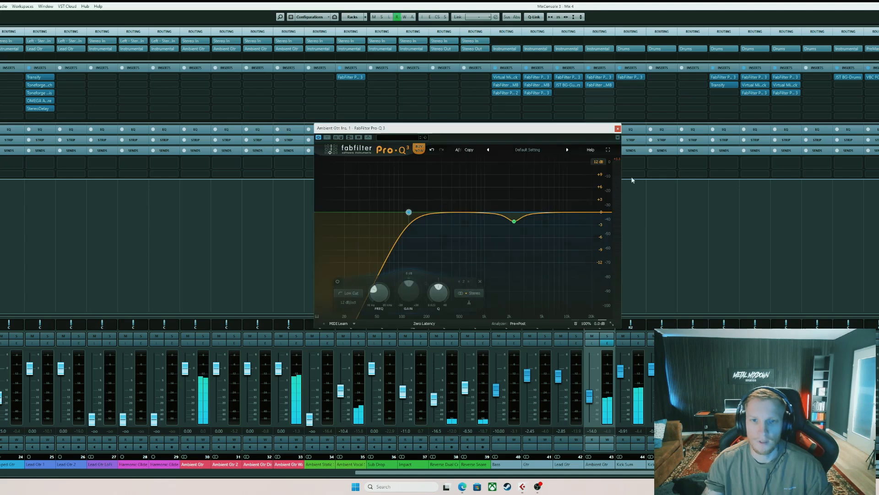
{"action": "left_click", "coordinate": [612, 125]}
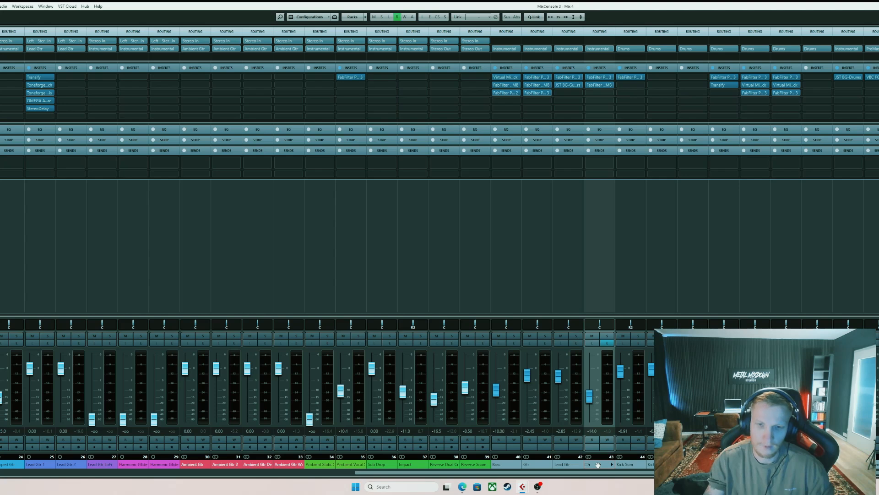
Play the song, arrange the Ambient Gtr group's Pro-Q 3 and Pro-MB windows side by side to review their curves, and close both.
{"action": "key", "text": "space"}
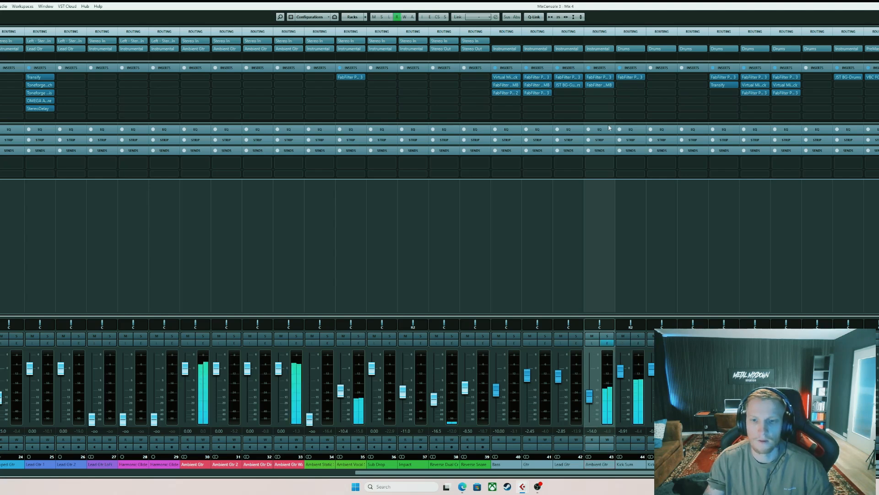
{"action": "left_click", "coordinate": [599, 76]}
{"action": "left_click", "coordinate": [599, 85]}
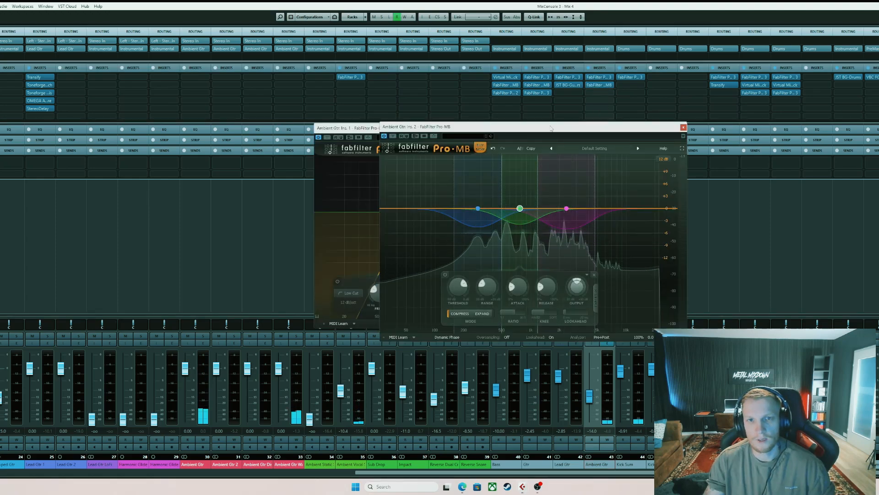
{"action": "left_click_drag", "start_coordinate": [411, 126], "coordinate": [547, 119]}
{"action": "left_click_drag", "start_coordinate": [458, 128], "coordinate": [334, 129]}
{"action": "left_click_drag", "start_coordinate": [546, 119], "coordinate": [542, 129]}
{"action": "left_click_drag", "start_coordinate": [460, 129], "coordinate": [471, 125]}
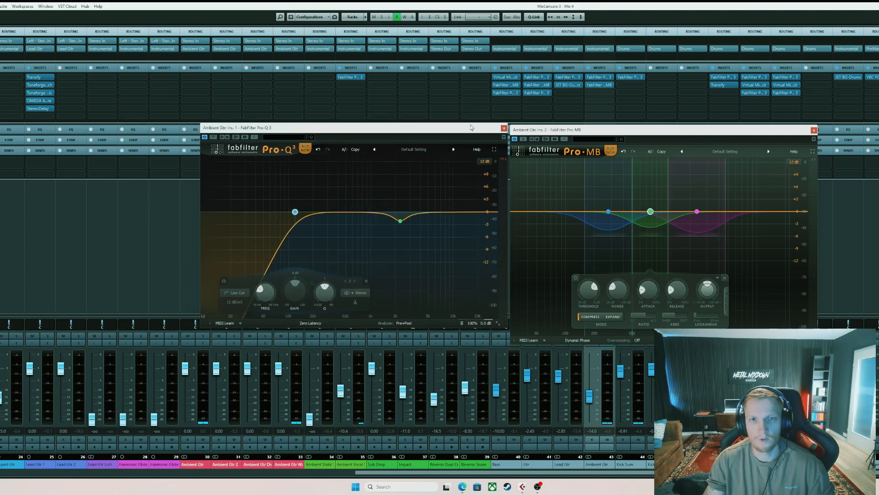
{"action": "left_click", "coordinate": [814, 131]}
{"action": "left_click", "coordinate": [504, 128]}
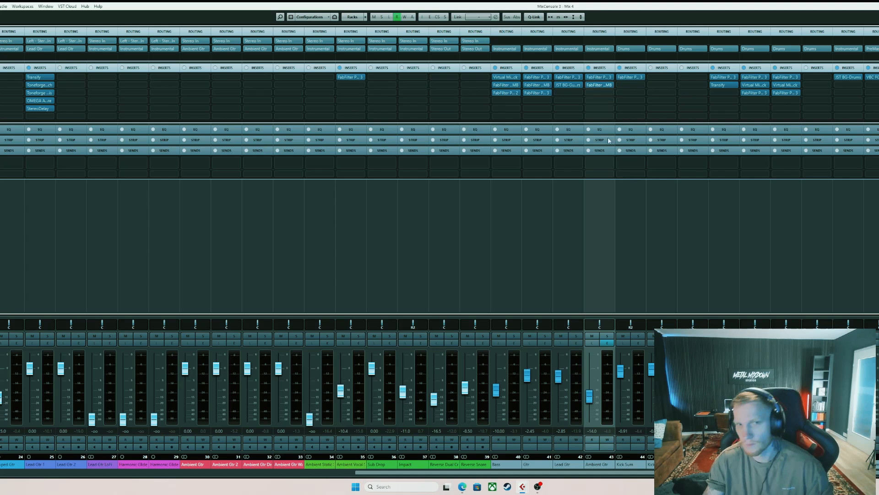
Bypass and re-enable all inserts on the Ambient Gtr group during playback to compare the processed and unprocessed sound.
{"action": "key", "text": "space"}
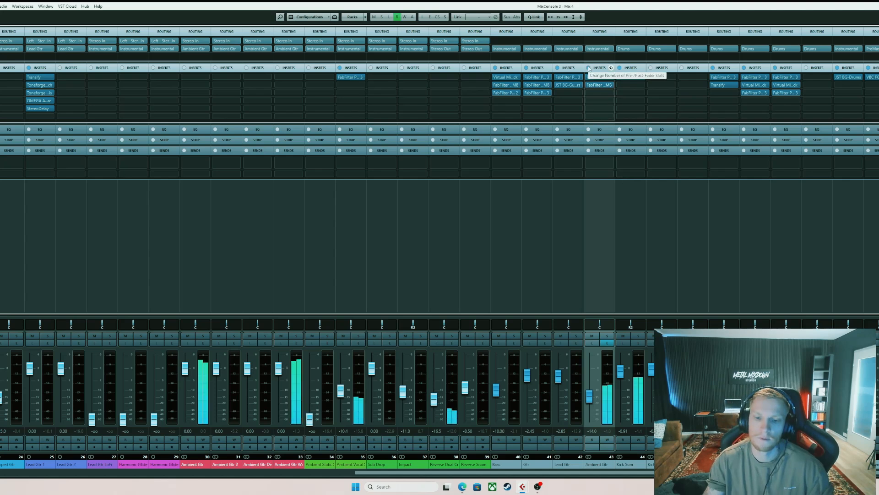
{"action": "left_click", "coordinate": [589, 68]}
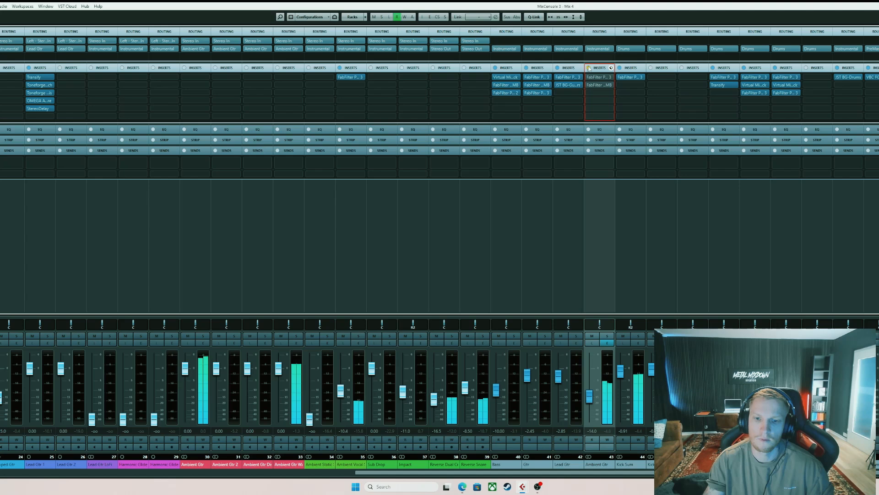
{"action": "left_click", "coordinate": [589, 68]}
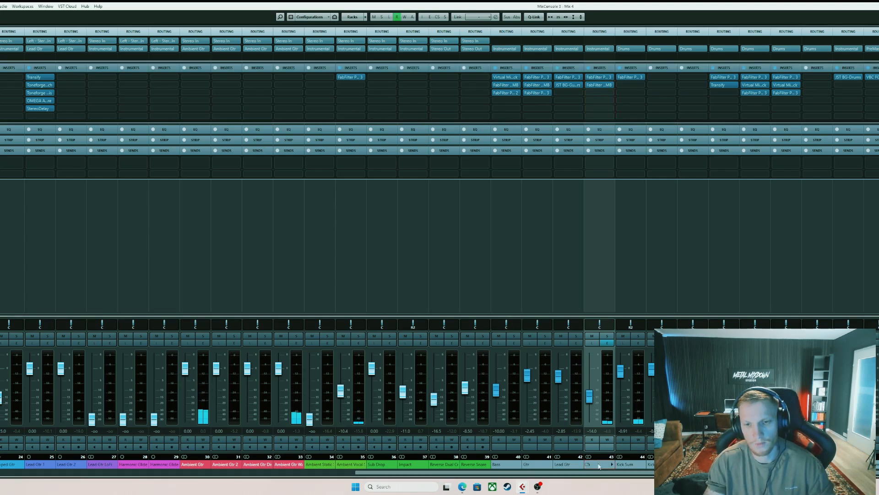
Select the Ambient Gtr group channel again and solo it during playback.
{"action": "left_click", "coordinate": [630, 465]}
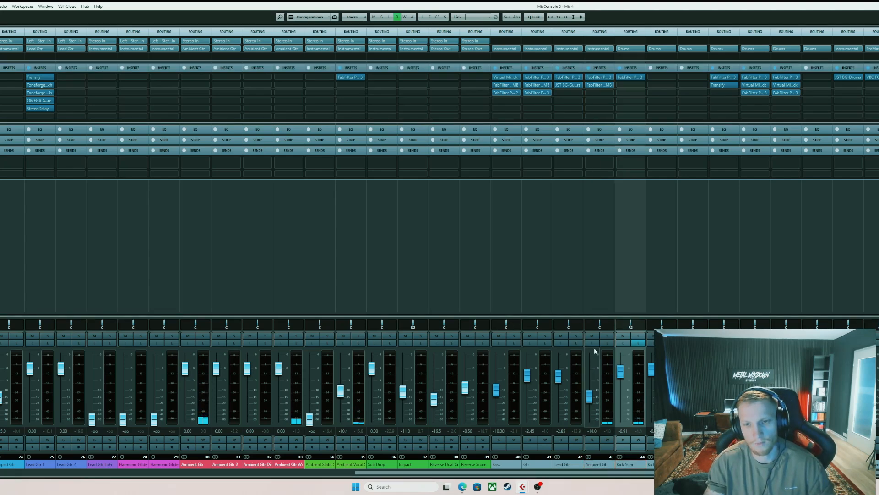
{"action": "left_click", "coordinate": [592, 396]}
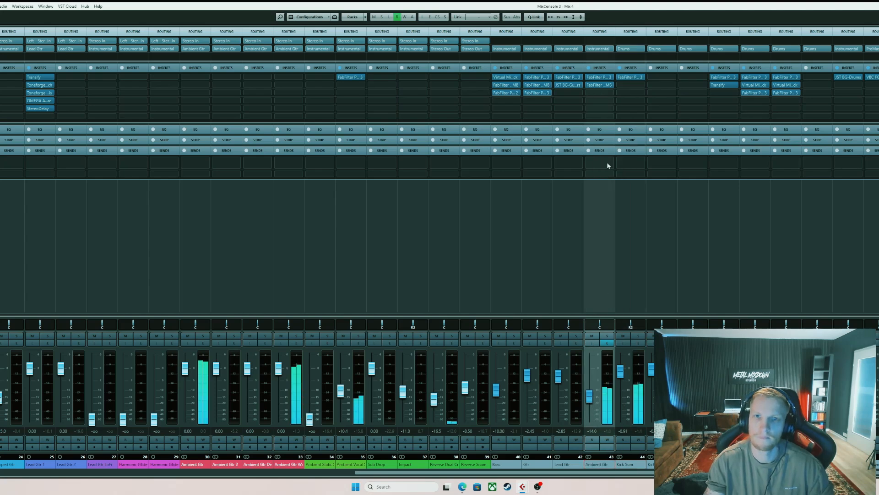
{"action": "left_click", "coordinate": [607, 336]}
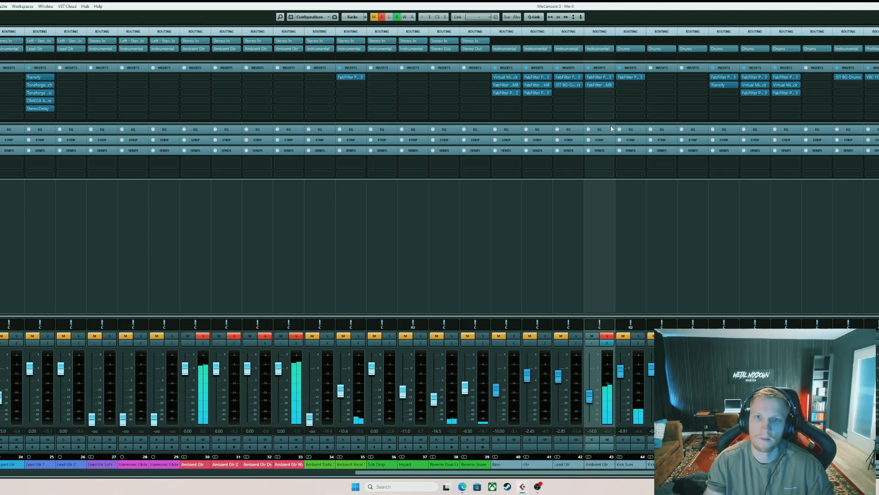
Insert JST BG-Guitars in the Ambient Gtr group's third slot, engage its Tone switch, and compare the sound with the plug-in bypassed.
{"action": "left_click", "coordinate": [598, 99]}
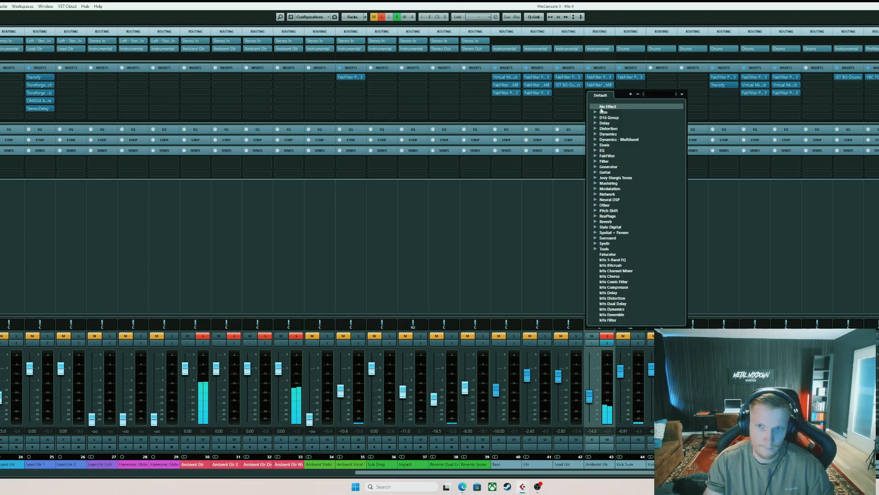
{"action": "type", "text": "bg"}
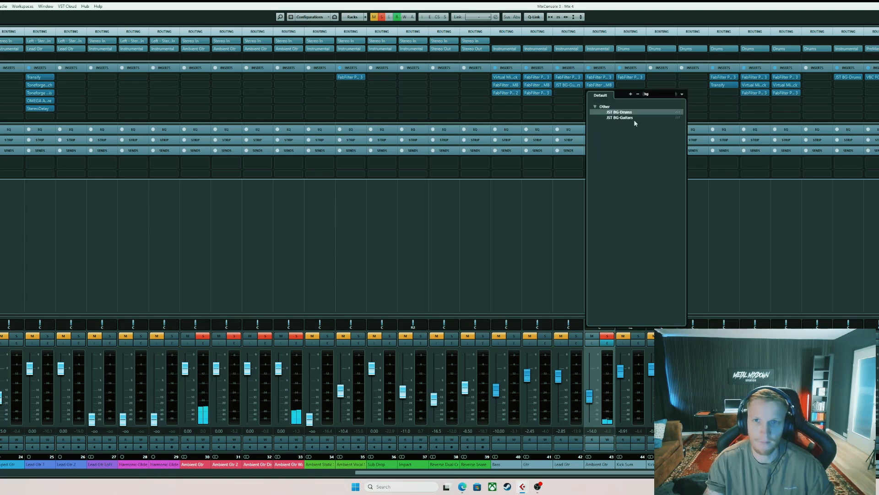
{"action": "left_click", "coordinate": [621, 117]}
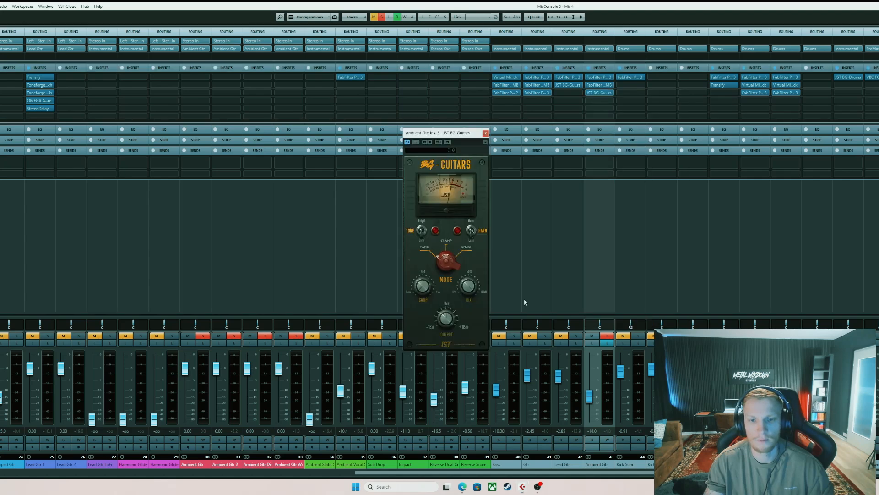
{"action": "mouse_move", "coordinate": [423, 271]}
{"action": "mouse_move", "coordinate": [438, 323]}
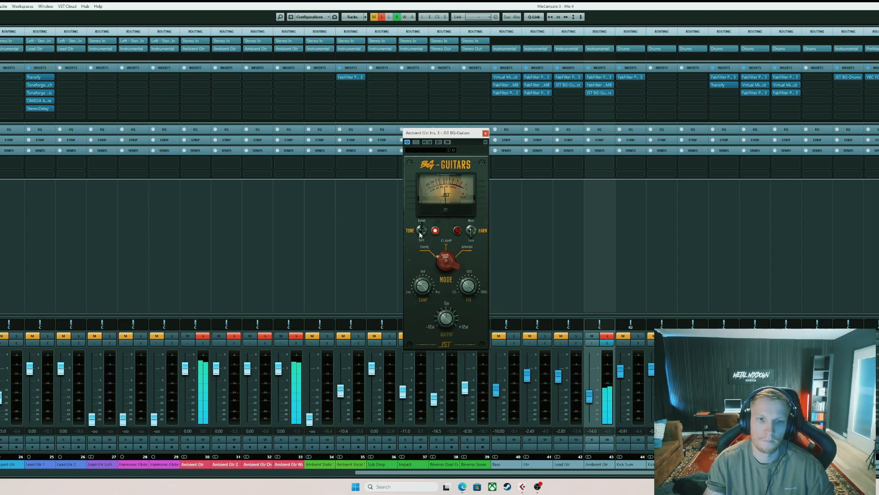
{"action": "left_click", "coordinate": [486, 134]}
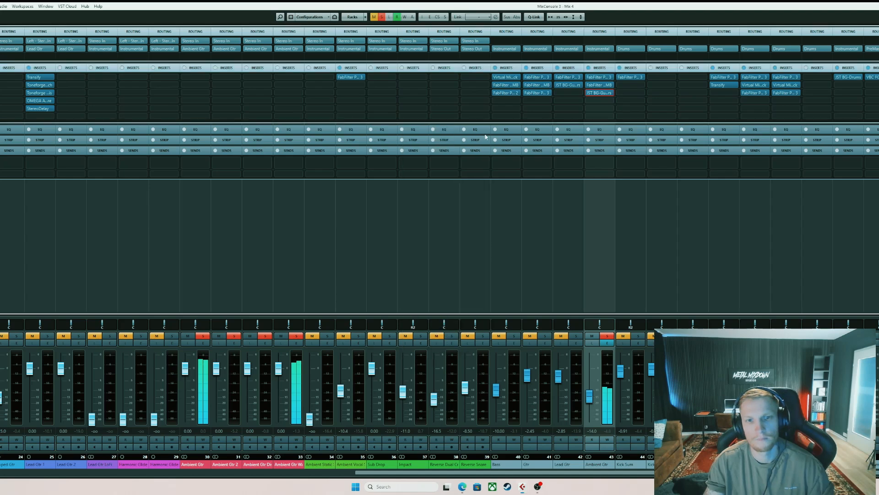
{"action": "left_click", "coordinate": [589, 93]}
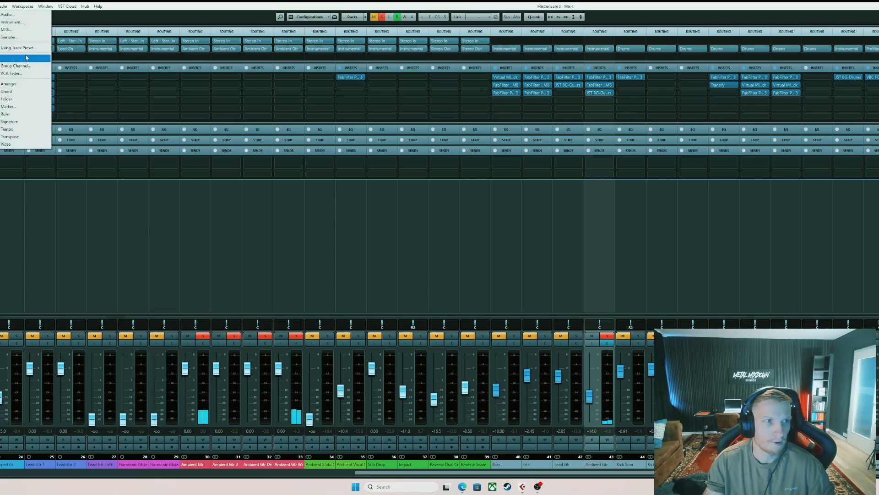
Start a new stereo FX channel track and choose StudioChorus as its effect.
{"action": "left_click", "coordinate": [19, 58]}
{"action": "left_click_drag", "start_coordinate": [525, 229], "coordinate": [567, 230]}
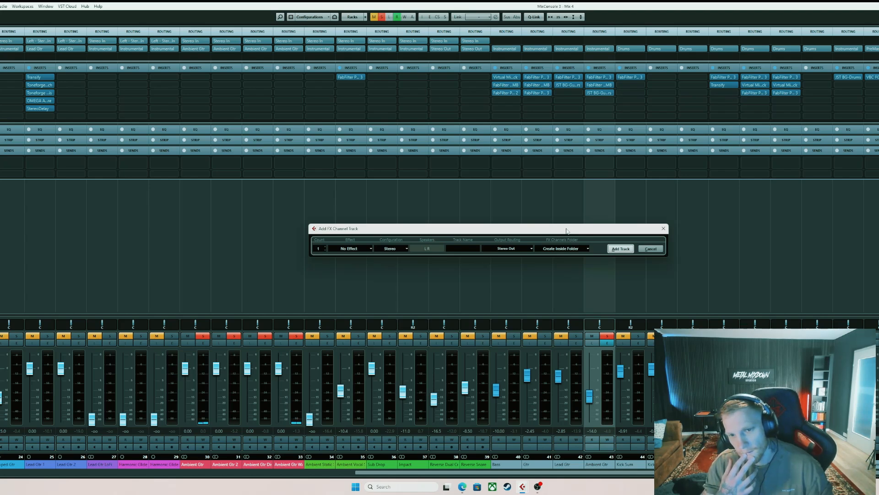
{"action": "left_click", "coordinate": [350, 248]}
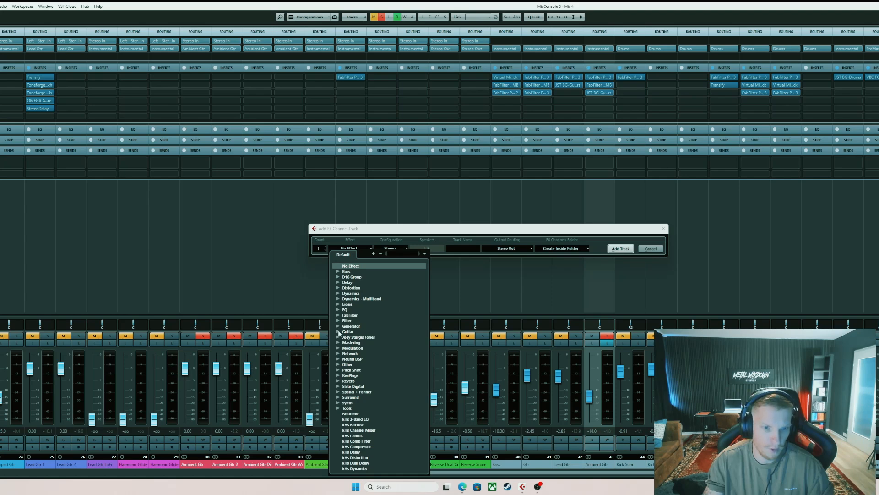
{"action": "scroll", "coordinate": [338, 341], "scroll_direction": "down", "scroll_amount": 2}
{"action": "left_click", "coordinate": [339, 306]}
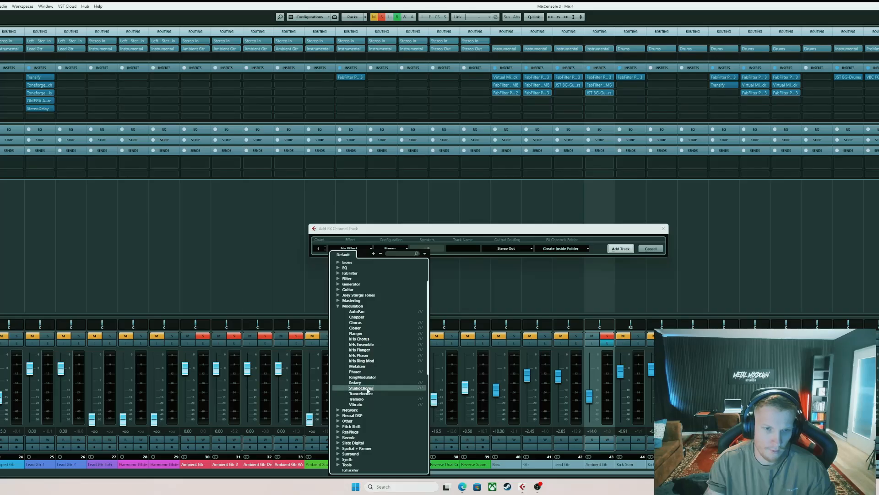
{"action": "left_click", "coordinate": [367, 389]}
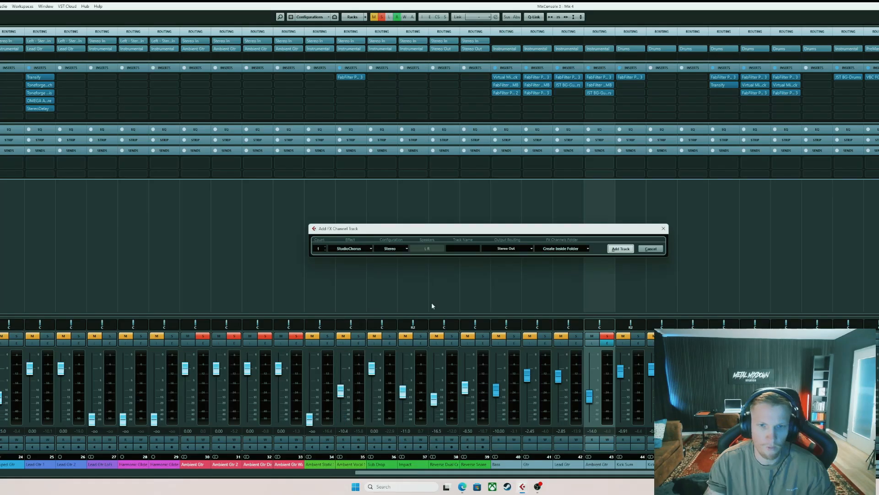
Name the FX channel track "Abbient Gtr FX" and add it to the project.
{"action": "left_click", "coordinate": [463, 248]}
{"action": "type", "text": "G"}
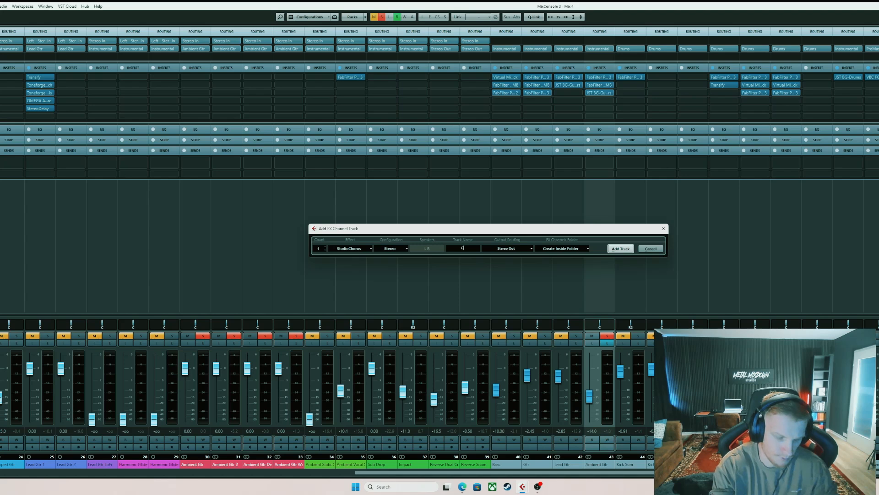
{"action": "key", "text": "BackSpace"}
{"action": "type", "text": "Abbient Gtr FX"}
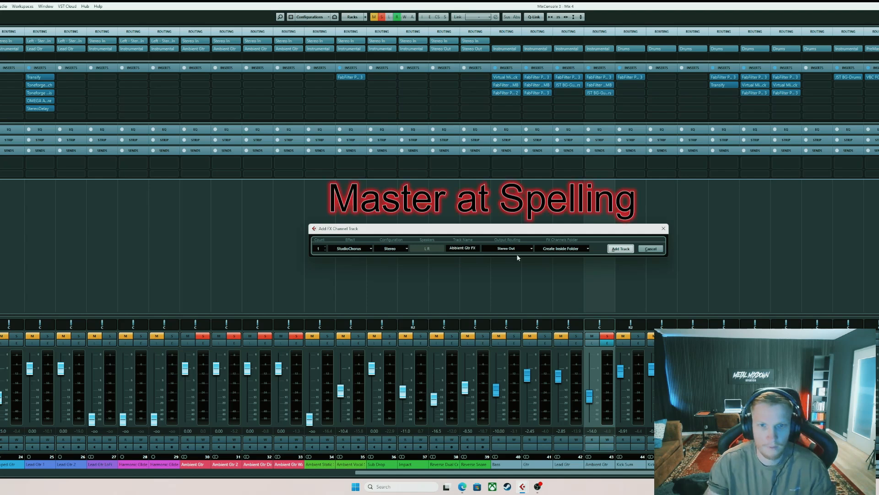
{"action": "left_click", "coordinate": [621, 248]}
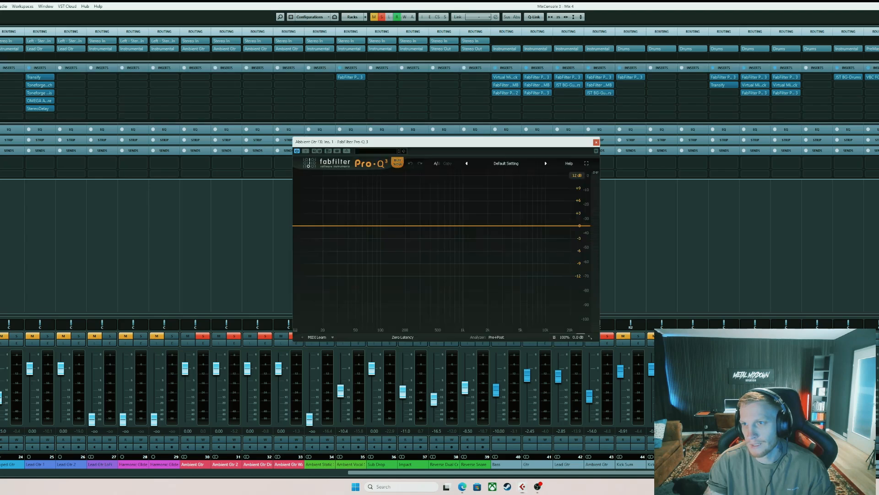
Shape the Abbient Gtr FX channel's Pro-Q 3 with a low cut and a 7000 Hz high cut, and close the plug-in windows.
{"action": "left_click_drag", "start_coordinate": [306, 227], "coordinate": [353, 229]}
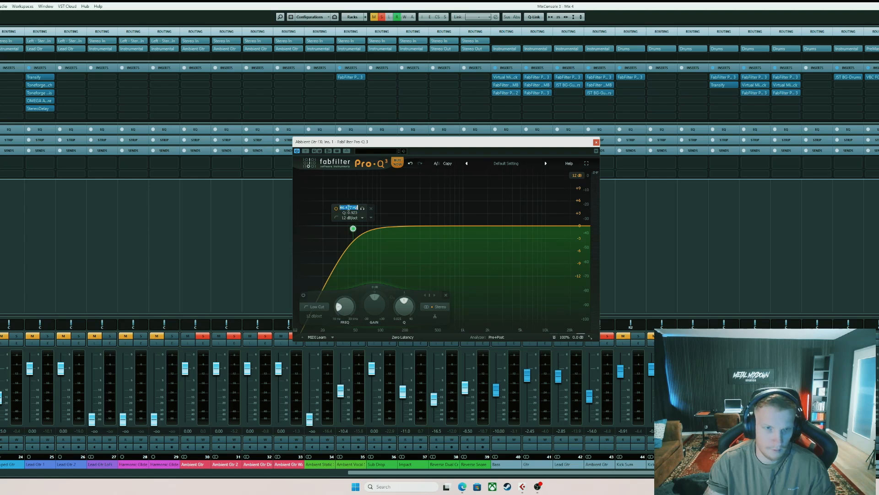
{"action": "left_click_drag", "start_coordinate": [353, 228], "coordinate": [430, 228]}
{"action": "left_click", "coordinate": [580, 225]}
{"action": "double_click", "coordinate": [543, 206]}
{"action": "type", "text": "7000"}
{"action": "left_click", "coordinate": [477, 185]}
{"action": "left_click", "coordinate": [596, 142]}
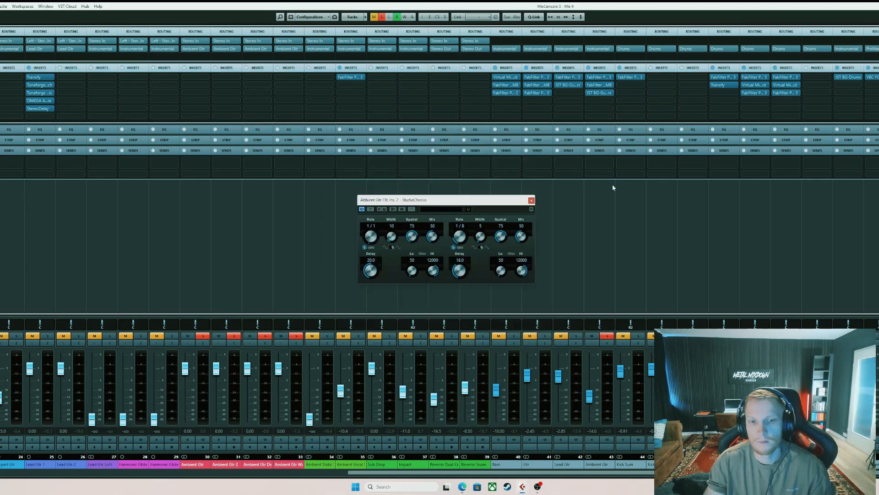
{"action": "left_click", "coordinate": [531, 200]}
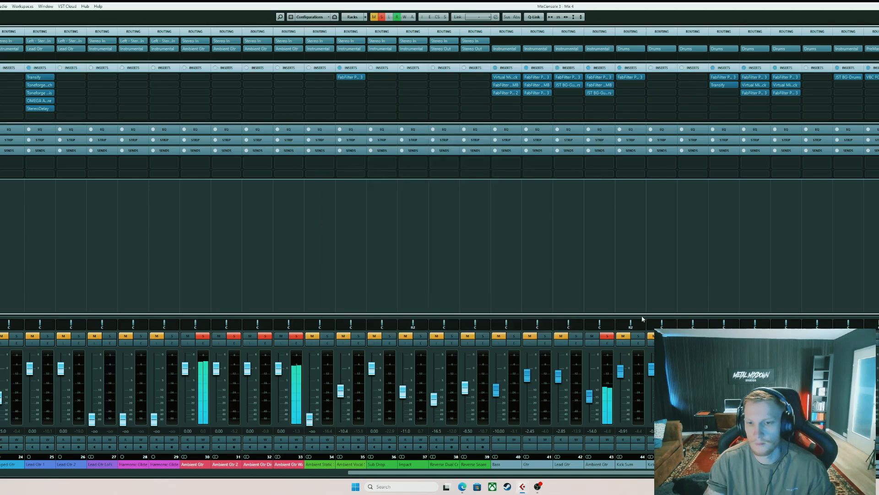
Send the Ambient Gtr group to the Gtr group and play the mix with all solos cleared.
{"action": "left_click", "coordinate": [603, 163]}
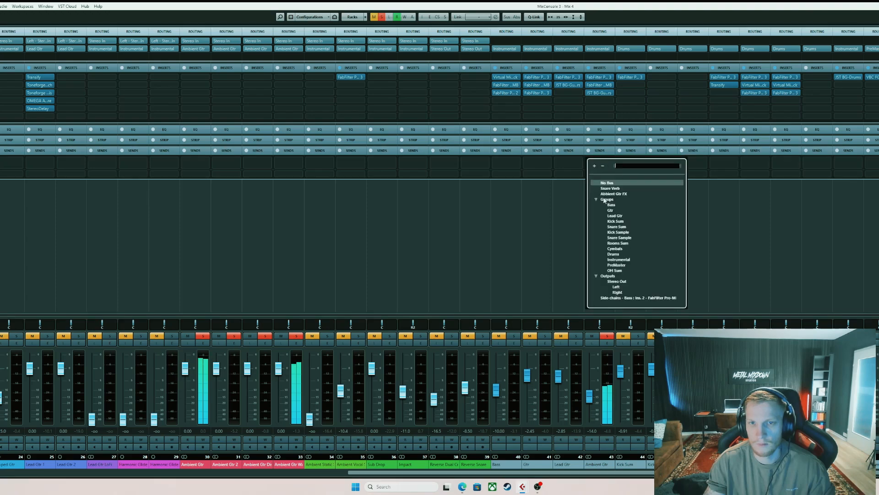
{"action": "left_click", "coordinate": [612, 210]}
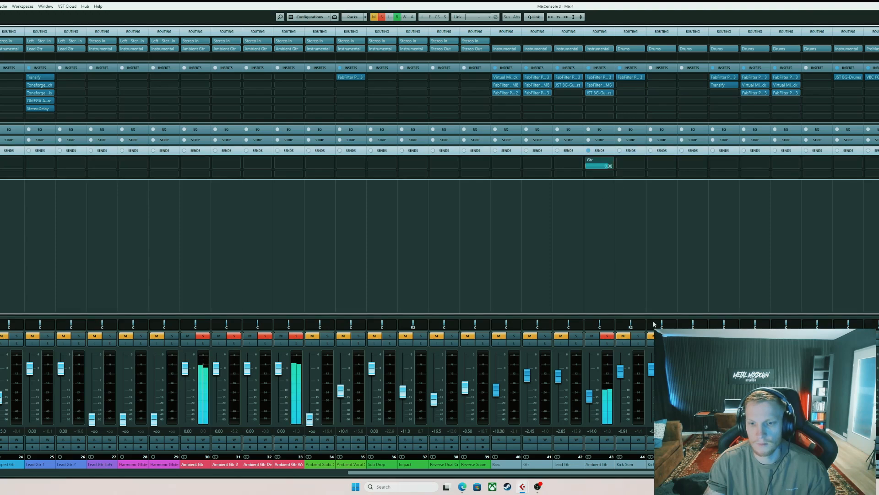
{"action": "key", "text": "F3"}
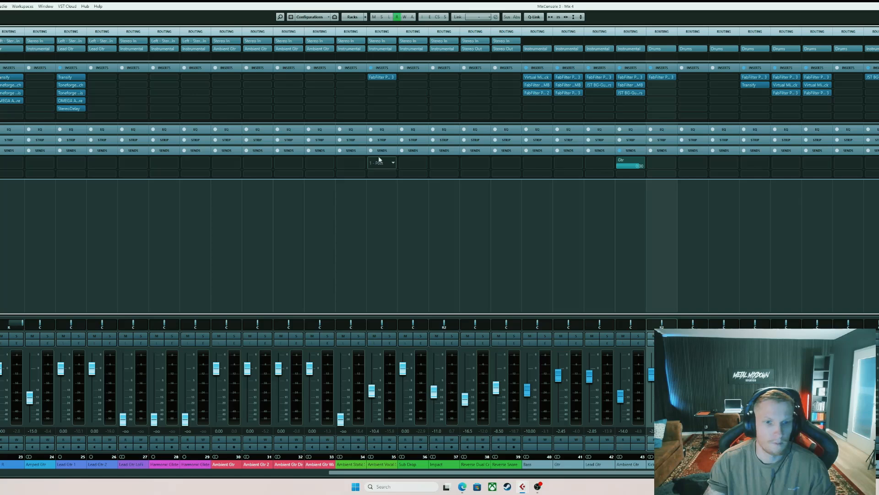
{"action": "key", "text": "space"}
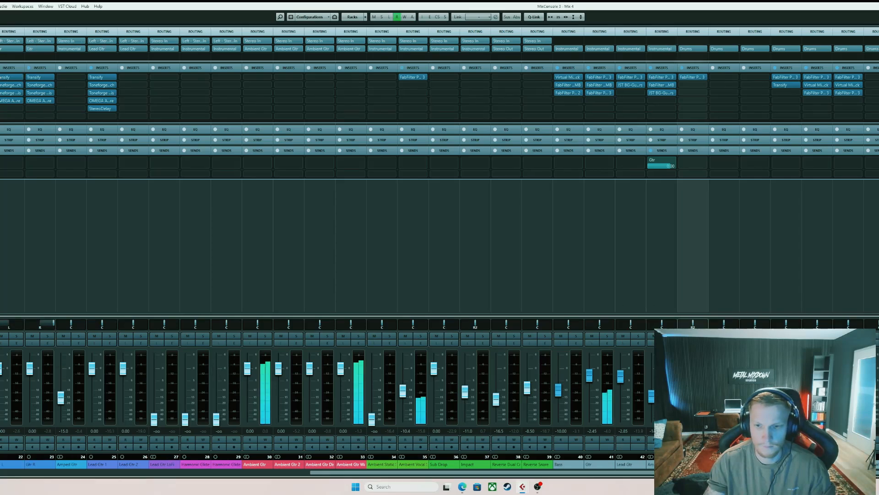
Add a second send from the Ambient Gtr group to Abbient Gtr FX and activate it.
{"action": "scroll", "coordinate": [635, 476], "scroll_direction": "right", "scroll_amount": 2}
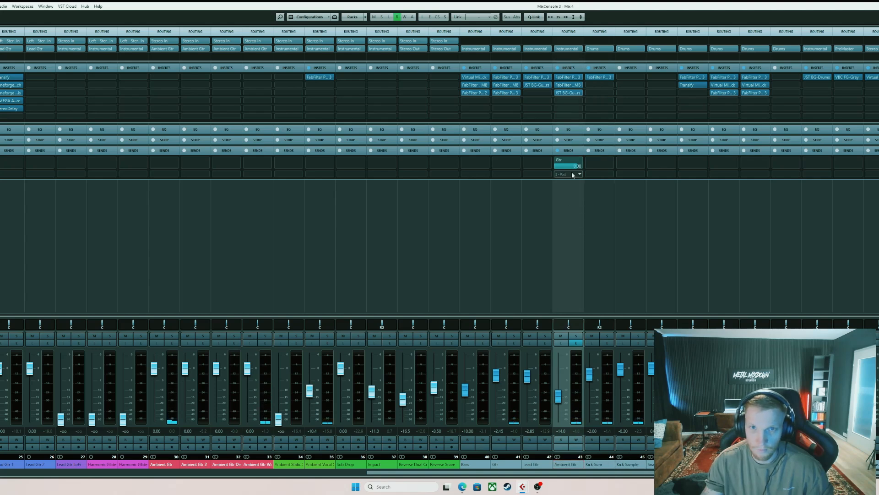
{"action": "left_click", "coordinate": [572, 173]}
{"action": "left_click", "coordinate": [591, 208]}
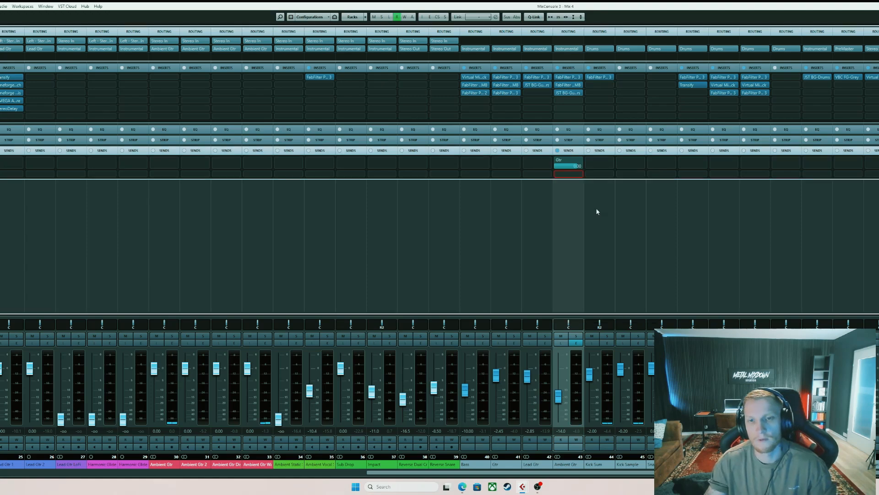
{"action": "left_click", "coordinate": [556, 176]}
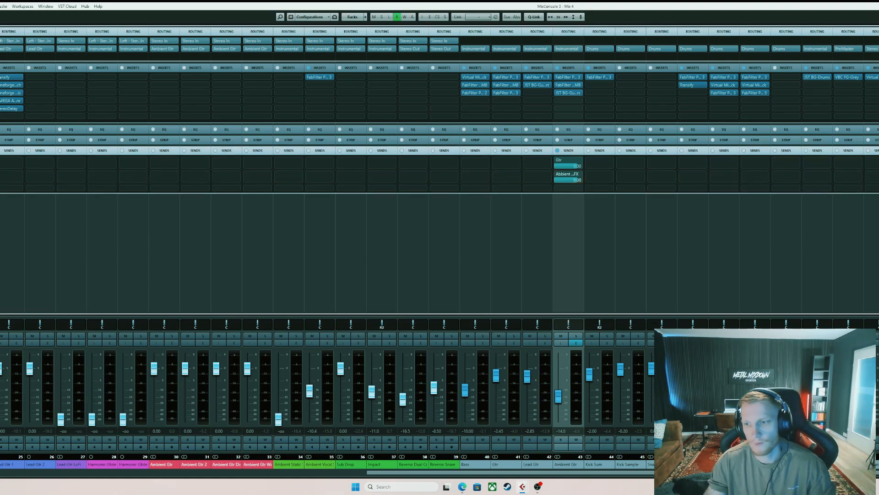
Move the mixer window to reveal the Abbient Gtr FX channel, select it, and review its Pro-Q 3 curve.
{"action": "left_click_drag", "start_coordinate": [642, 6], "coordinate": [437, 25]}
{"action": "left_click", "coordinate": [512, 466]}
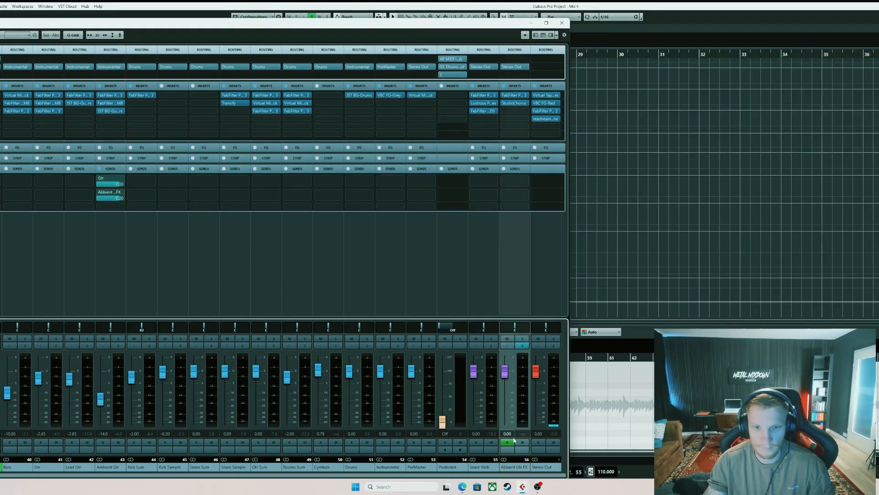
{"action": "left_click", "coordinate": [514, 96]}
{"action": "left_click", "coordinate": [597, 142]}
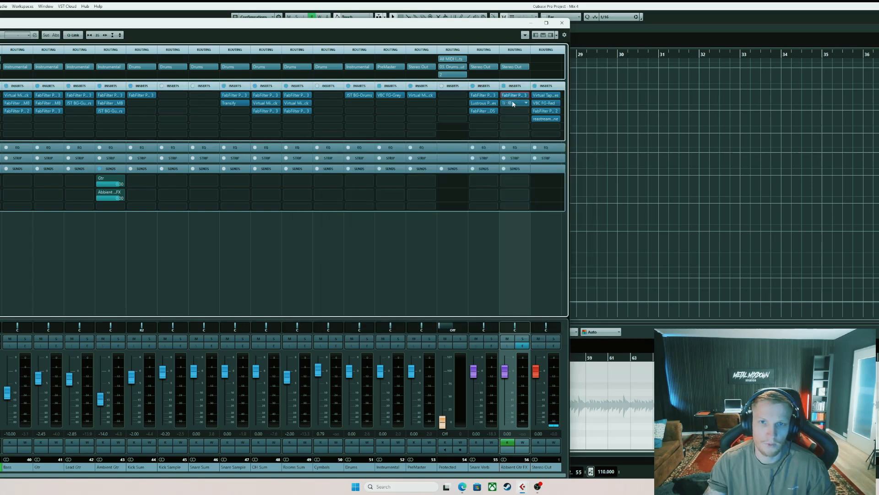
Solo Abbient Gtr FX and set StudioChorus's first-stage rate to 1/2, second-stage mix to 100 and low filter to 342, then maximize the mixer again.
{"action": "left_click", "coordinate": [513, 104]}
{"action": "left_click", "coordinate": [522, 339]}
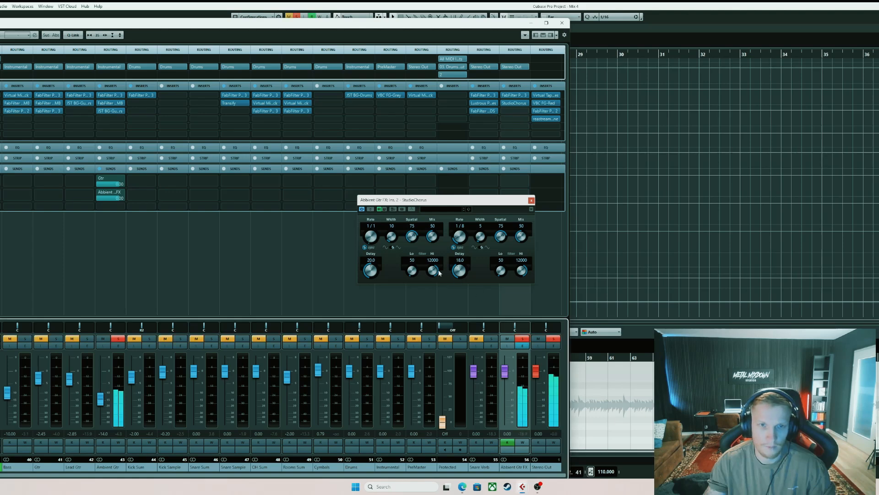
{"action": "left_click_drag", "start_coordinate": [521, 237], "coordinate": [498, 206]}
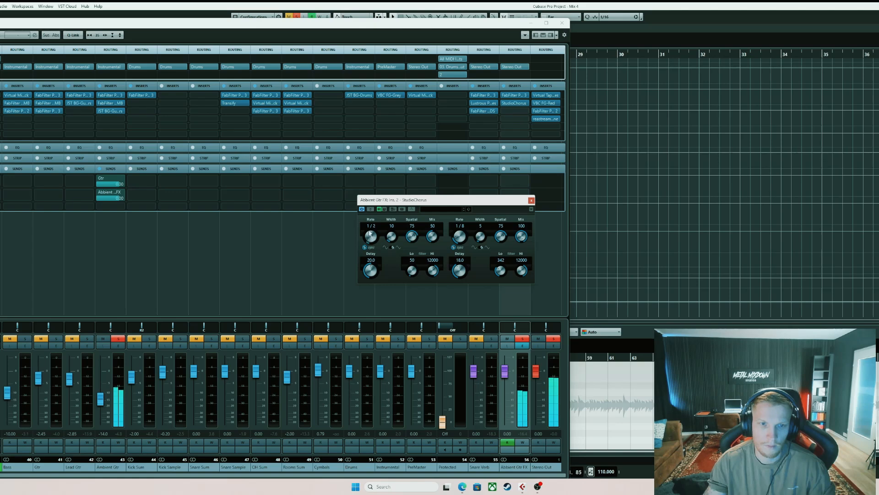
{"action": "left_click", "coordinate": [531, 200]}
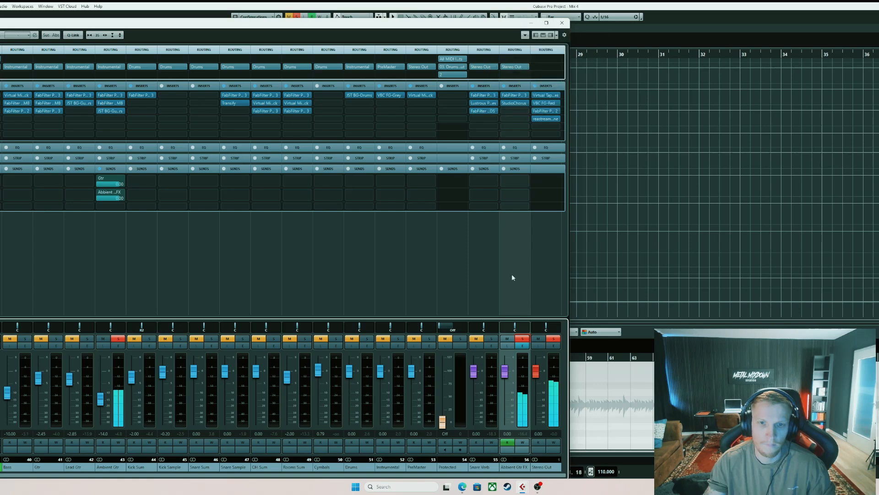
{"action": "left_click", "coordinate": [546, 22]}
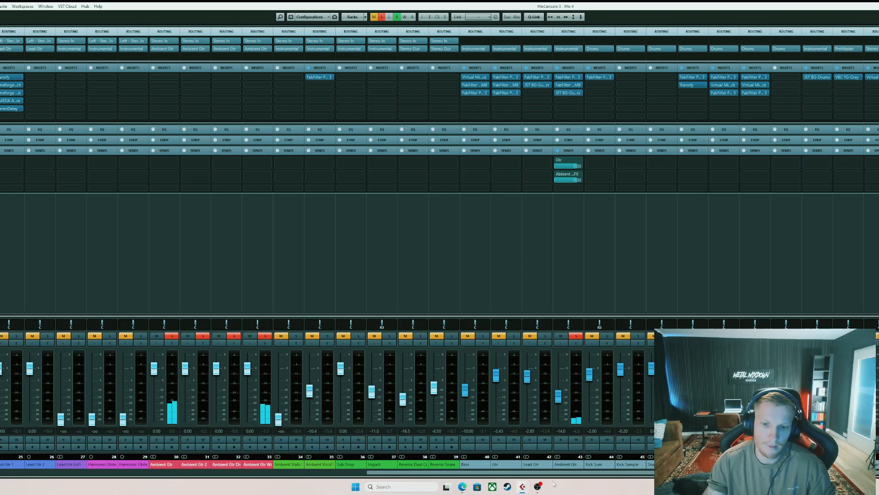
Solo the Ambient Gtr group and toggle its Abbient Gtr FX send off and on to compare the sound.
{"action": "left_click", "coordinate": [577, 337]}
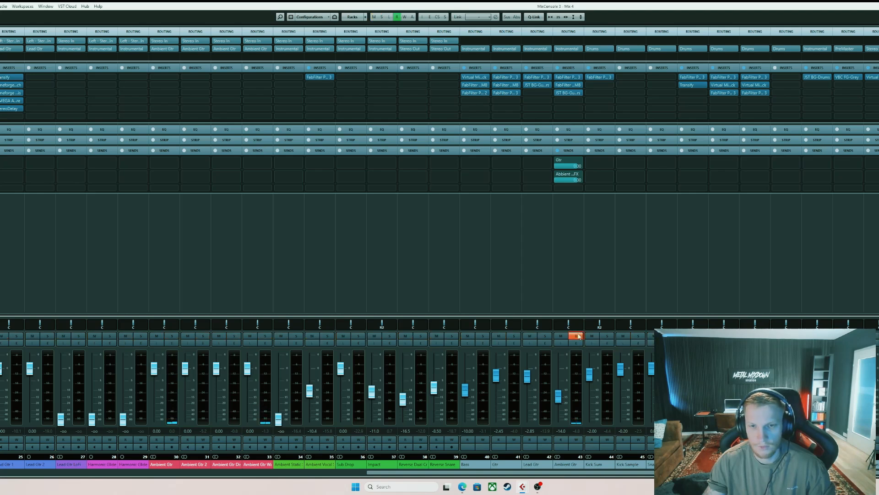
{"action": "left_click", "coordinate": [576, 336]}
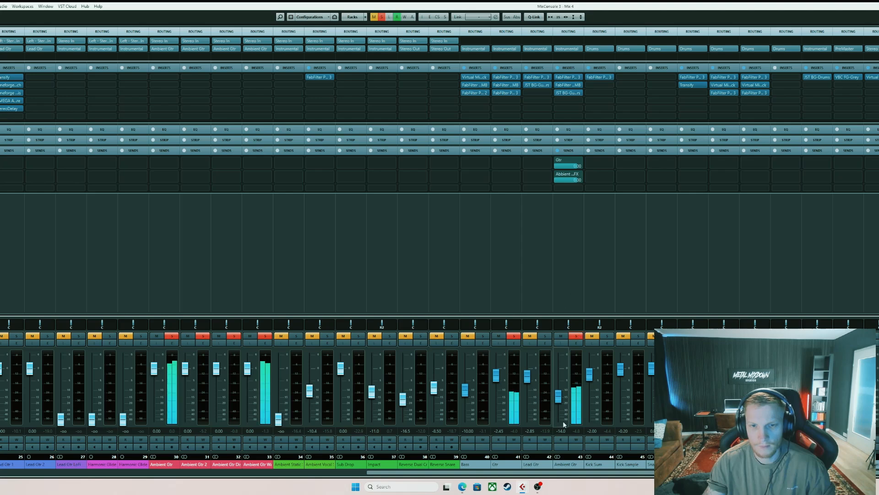
{"action": "left_click", "coordinate": [558, 174]}
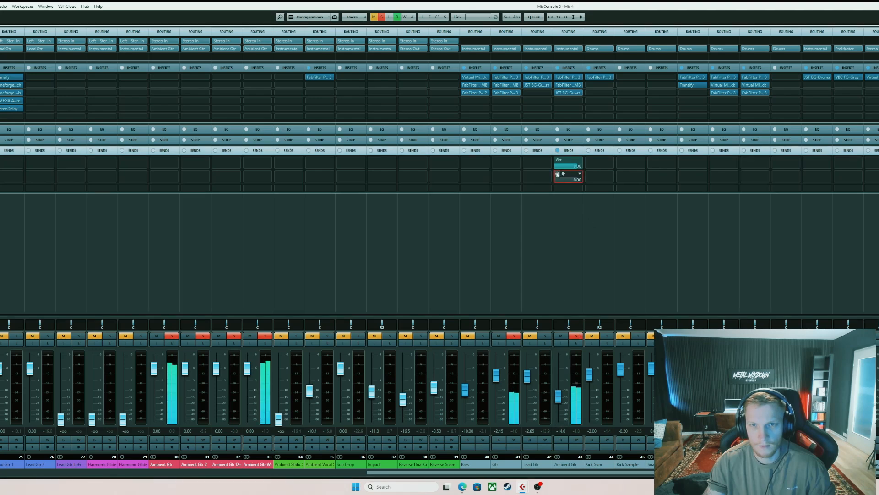
{"action": "left_click", "coordinate": [557, 174]}
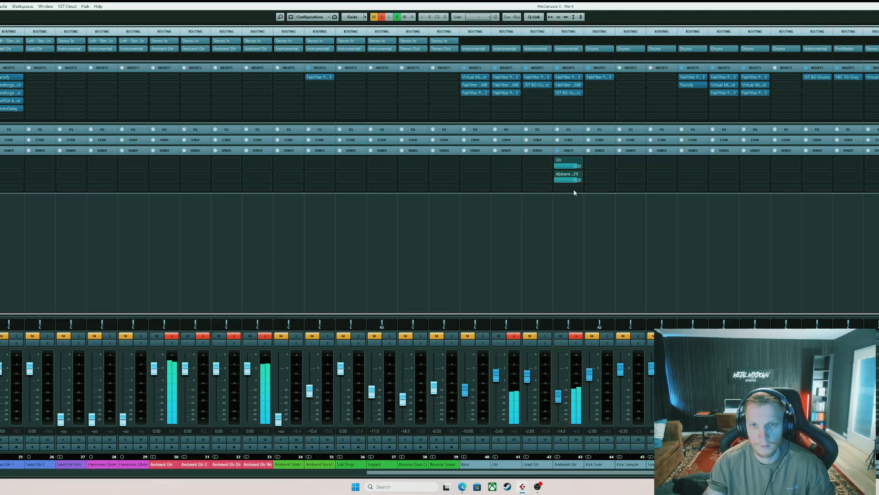
Set the Ambient Gtr group's send level to Abbient Gtr FX to -8.5 dB.
{"action": "left_click_drag", "start_coordinate": [573, 179], "coordinate": [565, 181]}
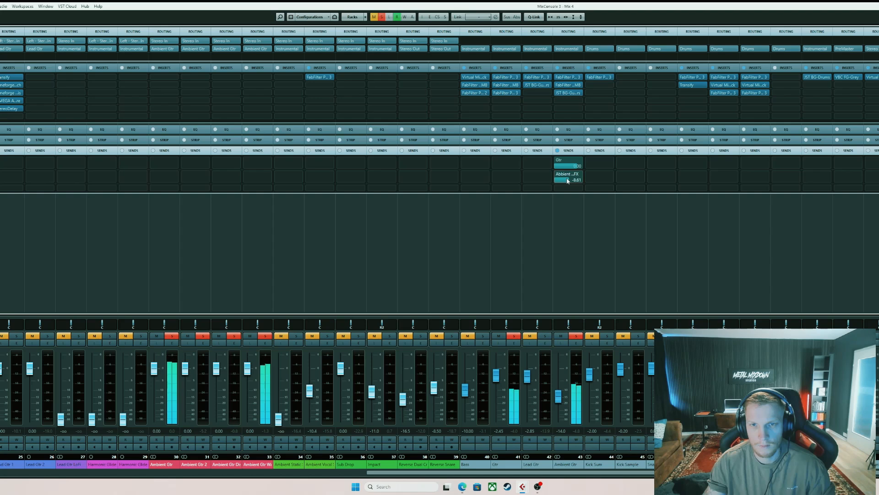
{"action": "double_click", "coordinate": [574, 179]}
{"action": "type", "text": "-8.5"}
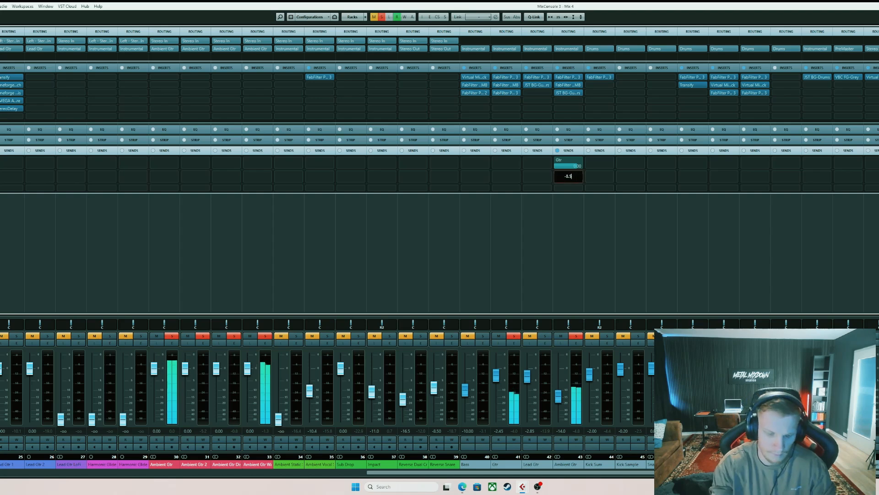
{"action": "left_click", "coordinate": [601, 245]}
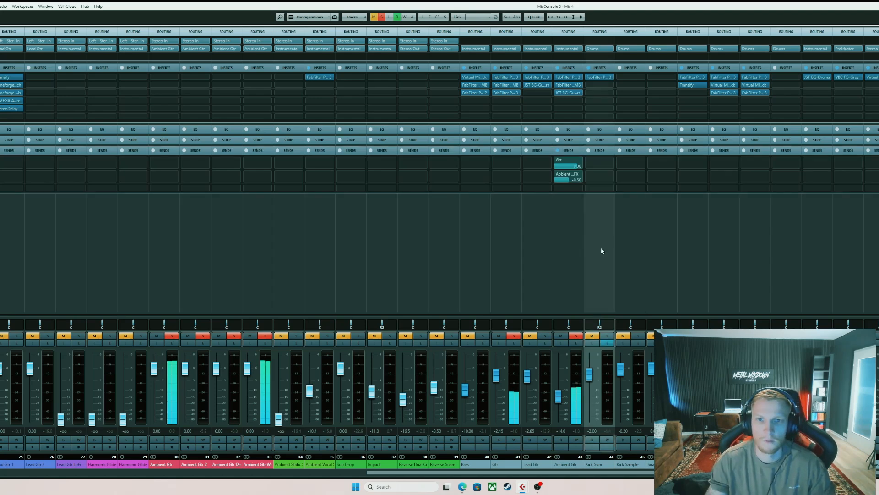
Unsolo the Ambient Gtr group and lower its fader to -15.4 dB while listening to the full mix.
{"action": "left_click", "coordinate": [576, 336]}
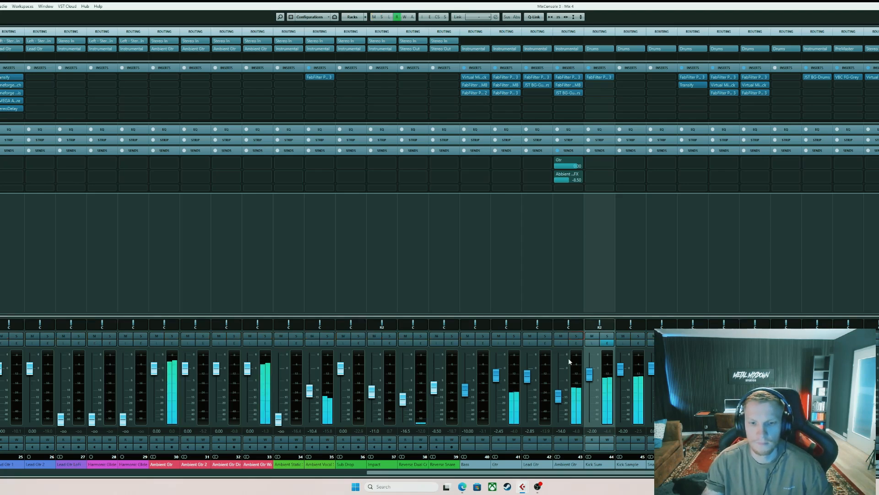
{"action": "scroll", "coordinate": [568, 401], "scroll_direction": "down", "scroll_amount": 2}
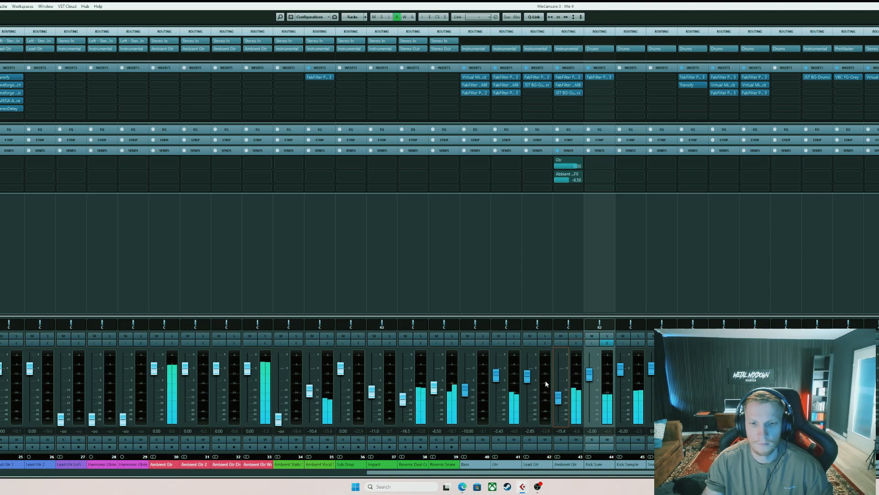
{"action": "left_click", "coordinate": [570, 465]}
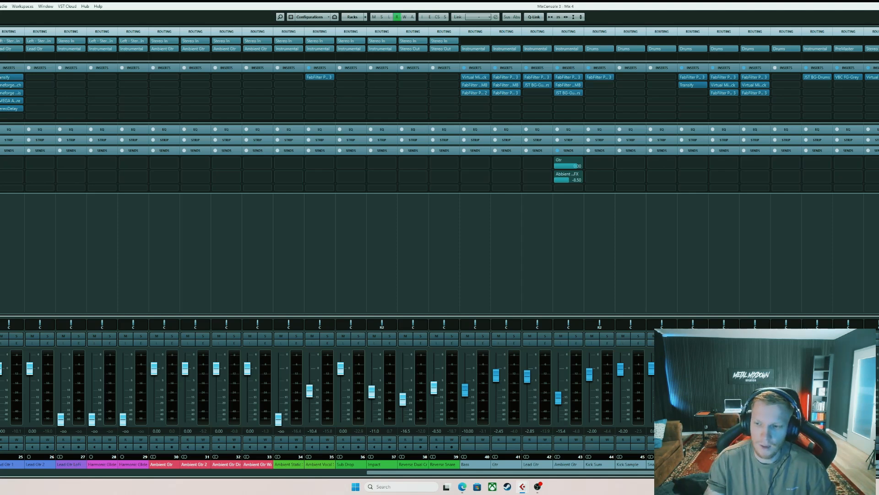
Restore the mixer window to its smaller size and select the Abbient Gtr FX channel next to Snare Verb.
{"action": "mouse_move", "coordinate": [437, 6]}
{"action": "left_mouse_down"}
{"action": "mouse_move", "coordinate": [426, 43]}
{"action": "mouse_move", "coordinate": [450, 17]}
{"action": "left_mouse_up"}
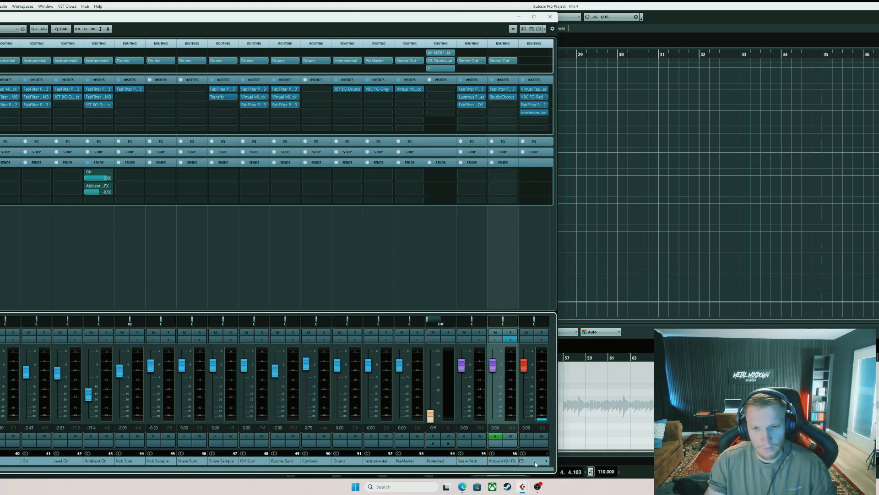
{"action": "left_click", "coordinate": [507, 464]}
{"action": "left_click", "coordinate": [473, 464]}
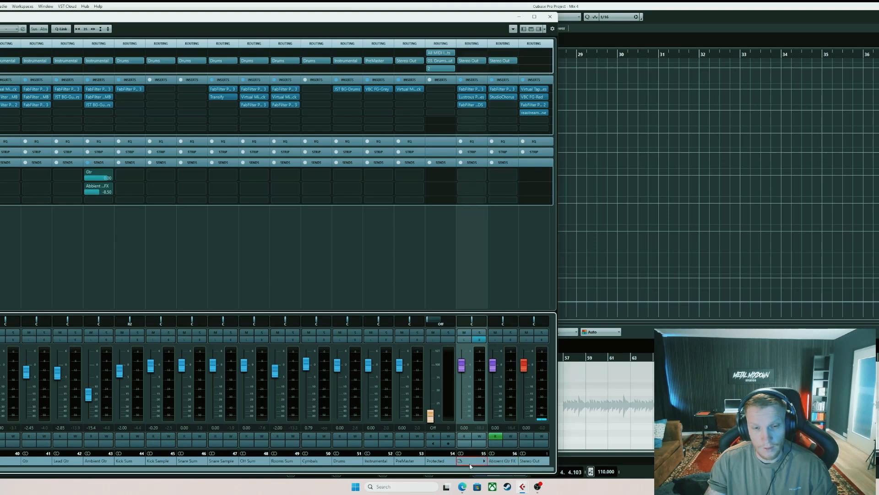
{"action": "left_click", "coordinate": [499, 464]}
{"action": "left_click", "coordinate": [527, 462]}
{"action": "left_click", "coordinate": [507, 462]}
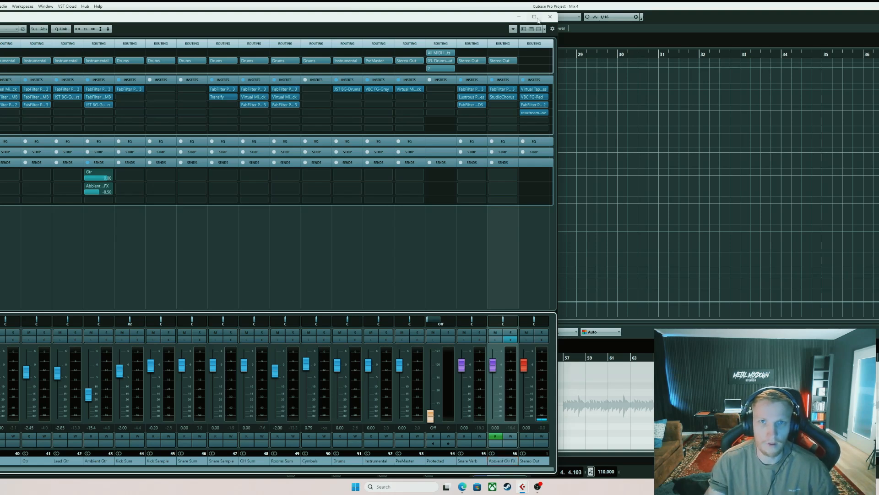
Maximize the mixer, select the Ambient Gtr group channel and start playback of the full mix.
{"action": "left_click", "coordinate": [535, 17]}
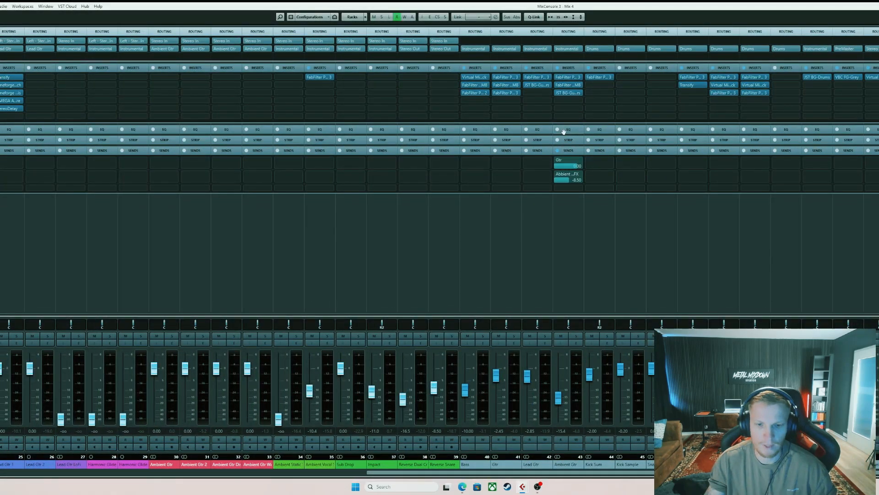
{"action": "left_click", "coordinate": [573, 472]}
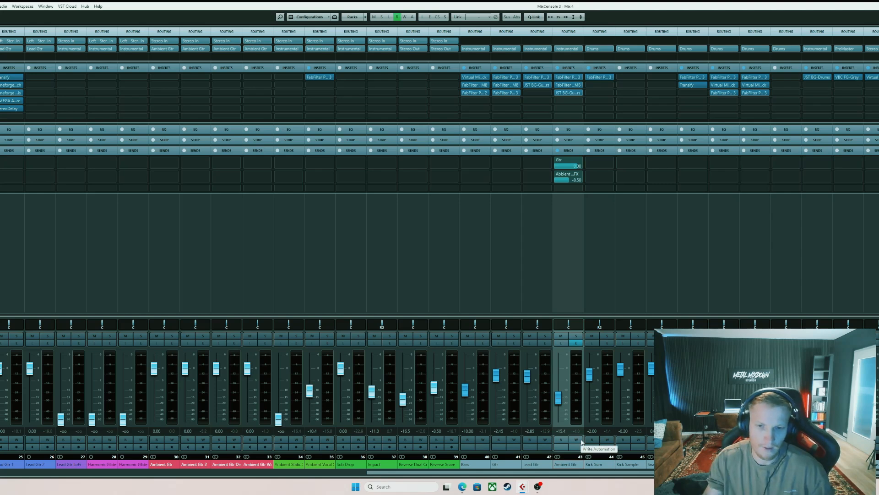
{"action": "left_click", "coordinate": [602, 466]}
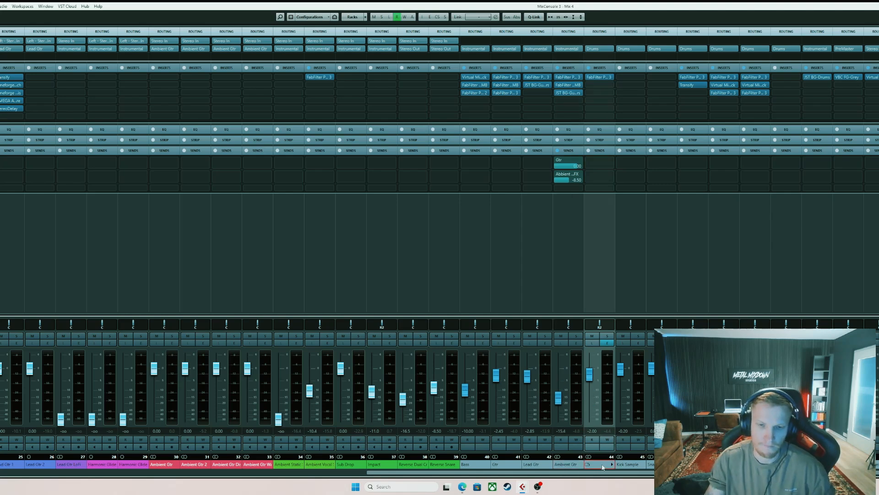
{"action": "left_click", "coordinate": [569, 466]}
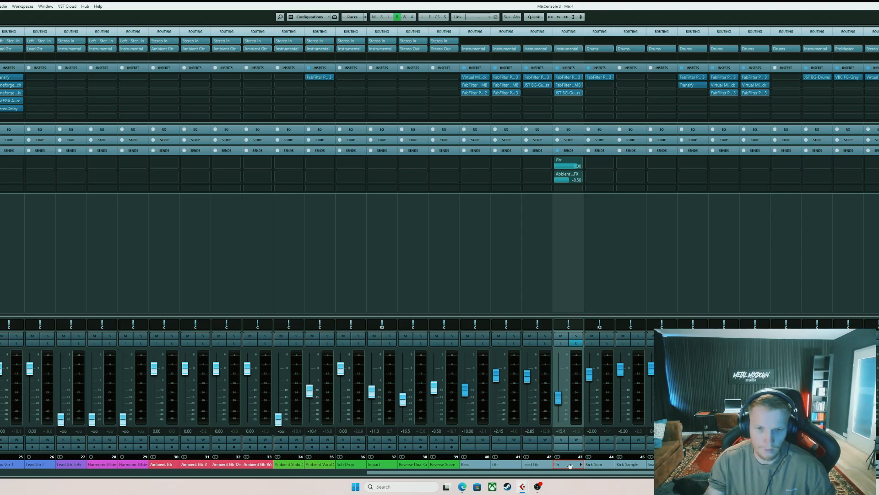
{"action": "key", "text": "space"}
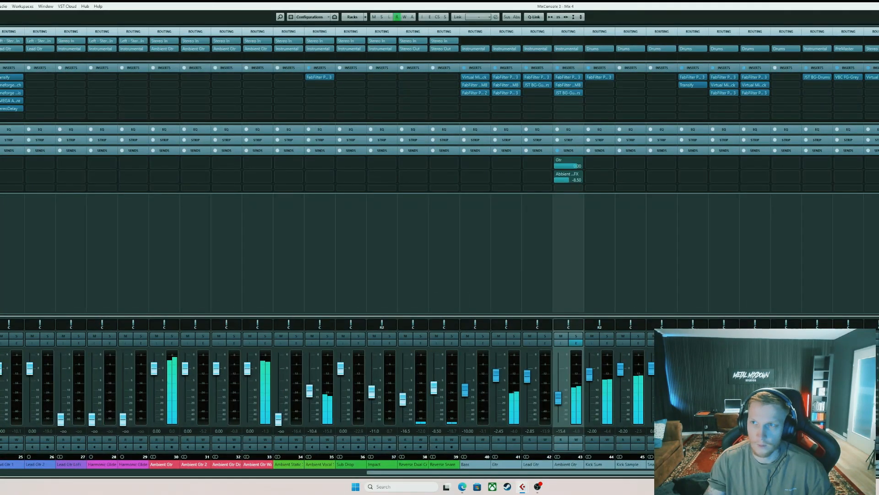
Restore the mixer window, then mute and unmute Abbient Gtr FX during playback to compare the mix.
{"action": "left_click_drag", "start_coordinate": [878, 6], "coordinate": [489, 17]}
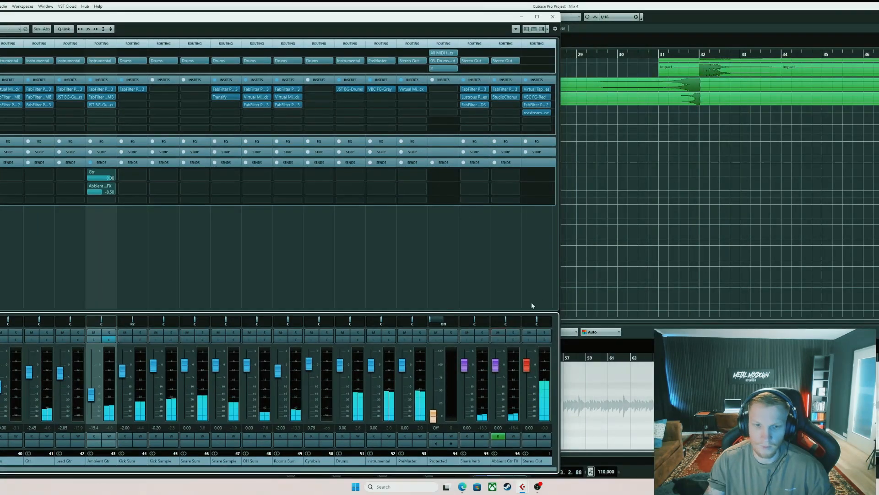
{"action": "left_click", "coordinate": [498, 332]}
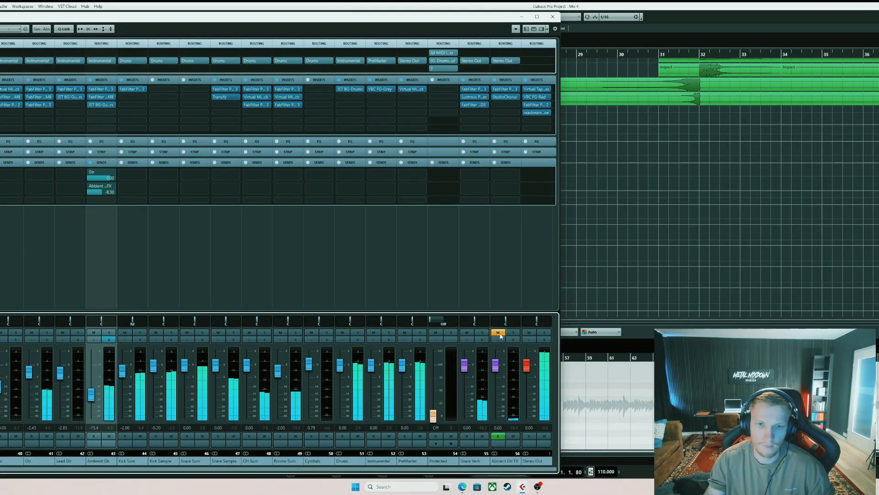
{"action": "left_click", "coordinate": [499, 332]}
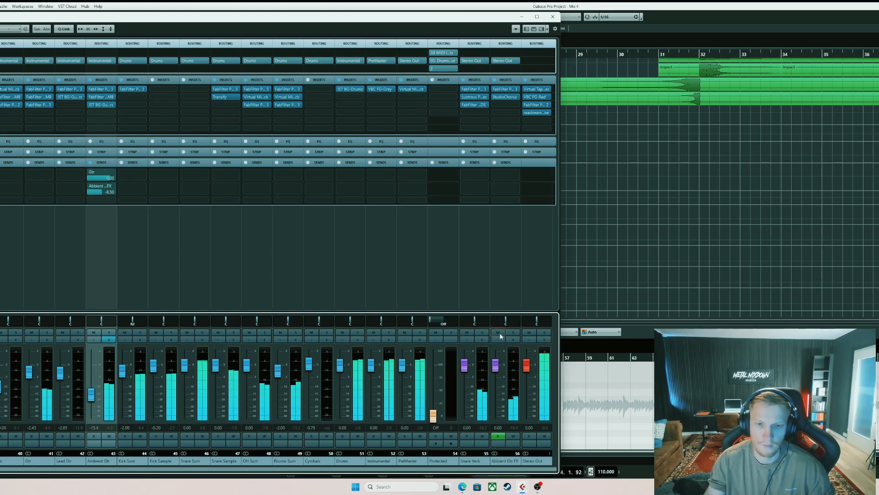
Insert FabFilter Pro-DS in the third insert slot of Abbient Gtr FX, set it to Allround and lower its threshold.
{"action": "left_click", "coordinate": [500, 106]}
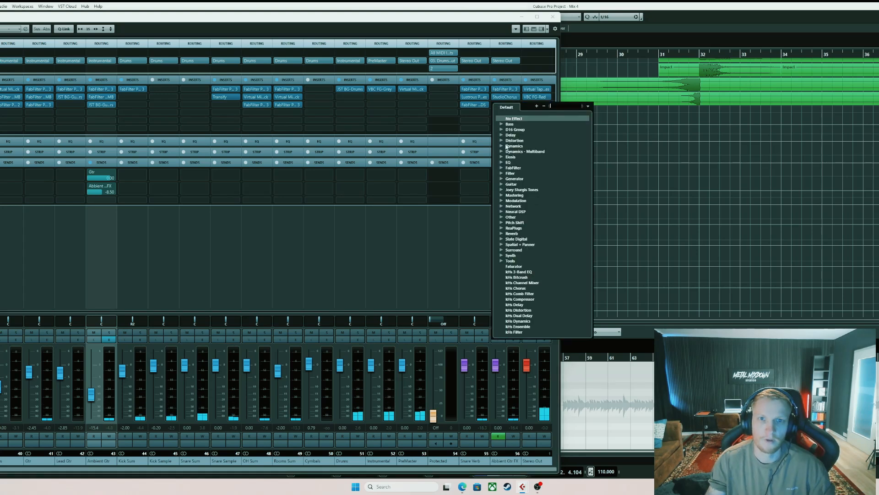
{"action": "left_click", "coordinate": [502, 146]}
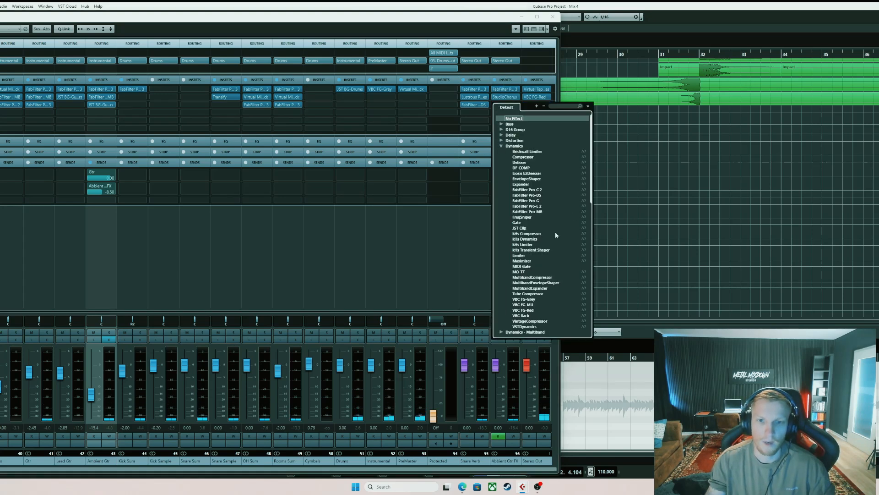
{"action": "left_click", "coordinate": [538, 196]}
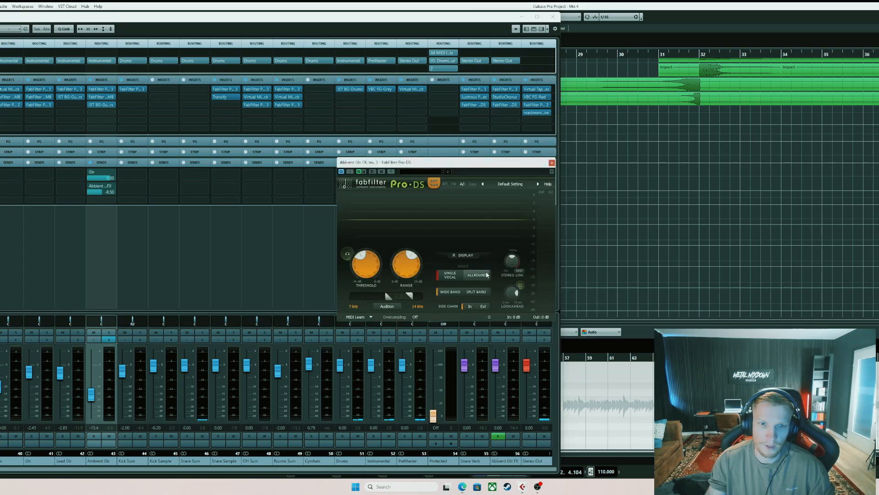
{"action": "left_click_drag", "start_coordinate": [368, 261], "coordinate": [367, 300]}
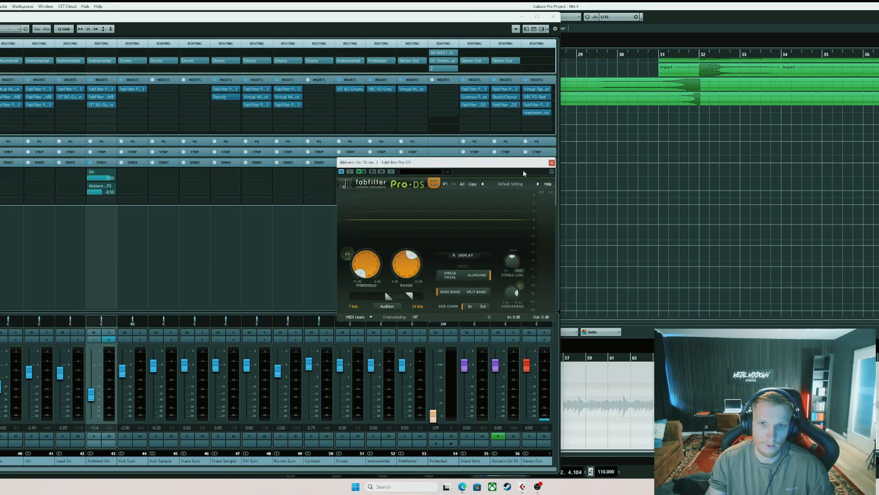
Solo the Ambient Gtr group and fine-tune Pro-DS's threshold while toggling the plug-in's bypass to compare.
{"action": "left_click_drag", "start_coordinate": [515, 161], "coordinate": [447, 130]}
{"action": "key", "text": "s"}
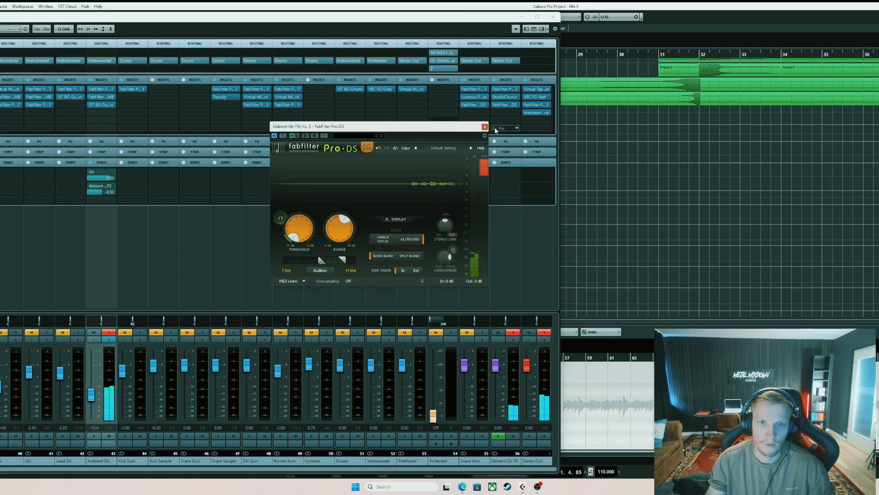
{"action": "left_click", "coordinate": [495, 107]}
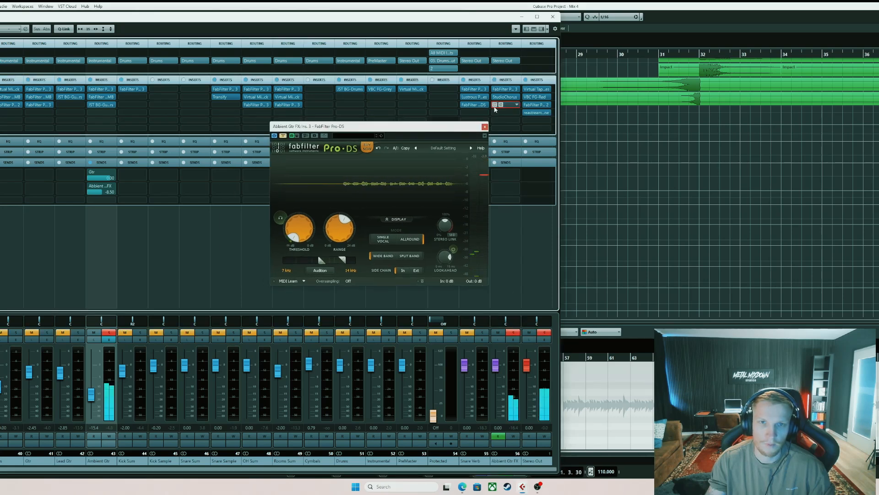
{"action": "left_click", "coordinate": [494, 107]}
{"action": "mouse_move", "coordinate": [296, 237]}
{"action": "left_mouse_down"}
{"action": "mouse_move", "coordinate": [295, 226]}
{"action": "mouse_move", "coordinate": [298, 239]}
{"action": "left_mouse_up"}
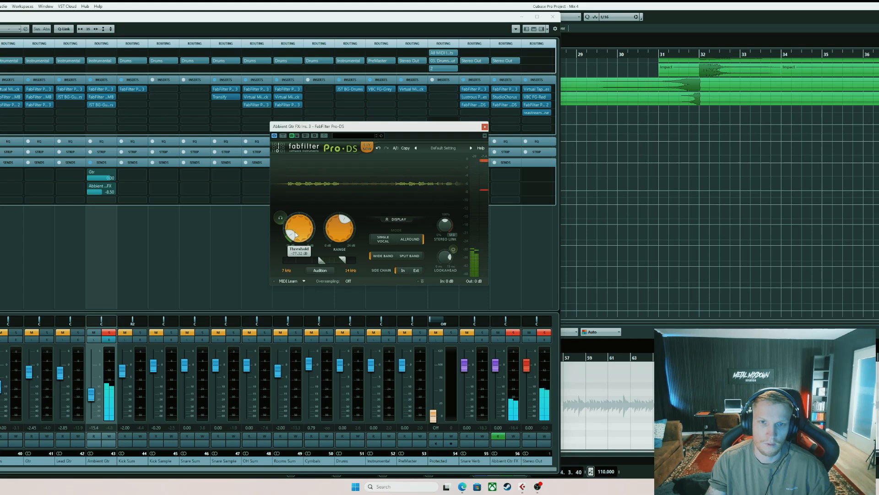
{"action": "left_click", "coordinate": [494, 105]}
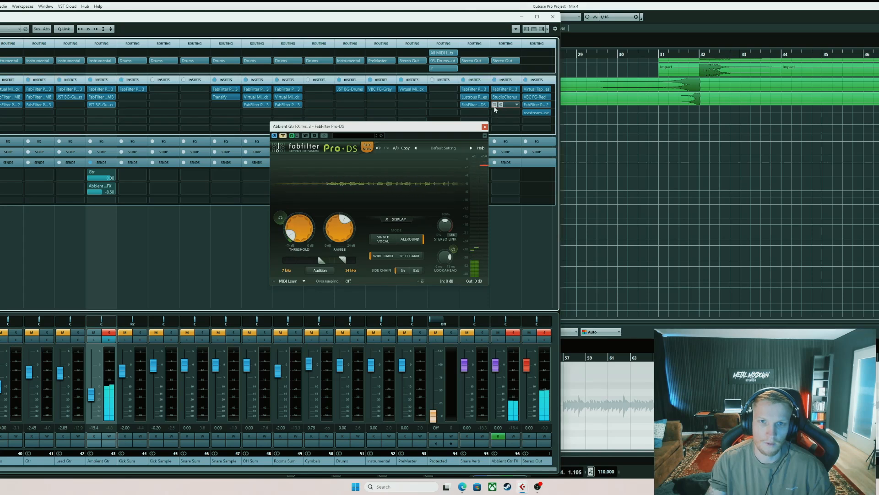
Close Pro-DS, unsolo the channels and maximize the mixer to hear the full mix.
{"action": "left_click", "coordinate": [485, 127]}
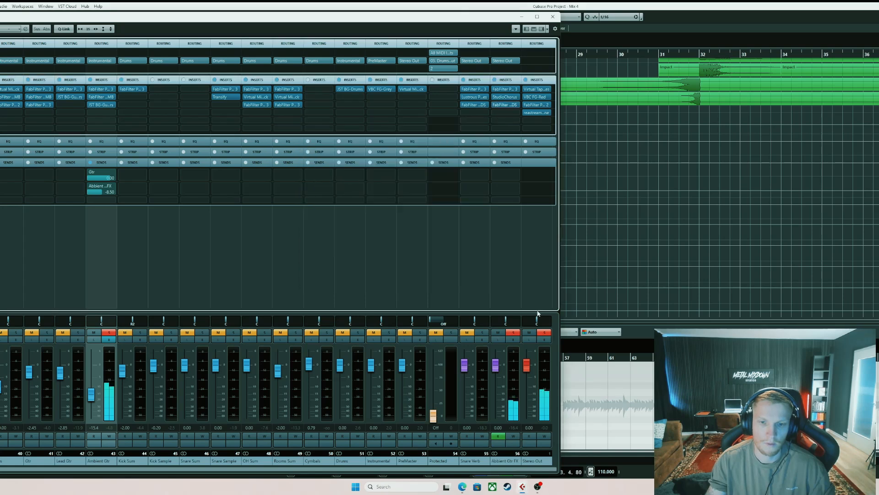
{"action": "left_click", "coordinate": [516, 332]}
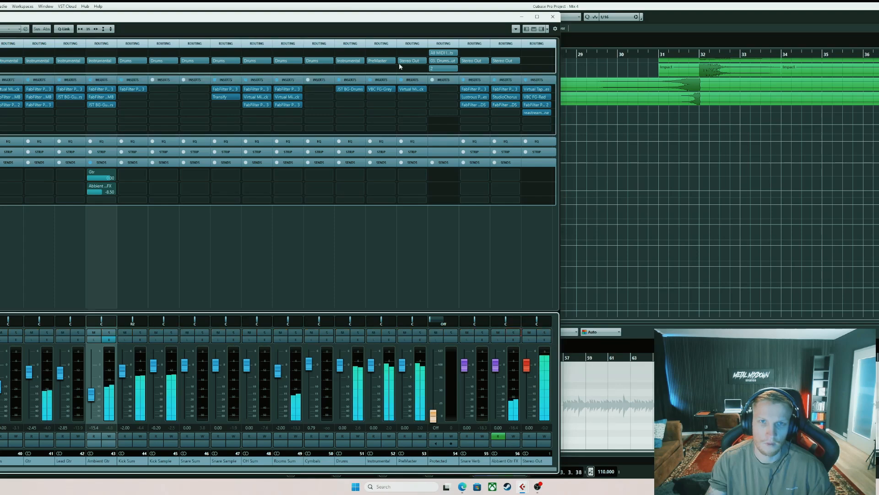
{"action": "double_click", "coordinate": [382, 21]}
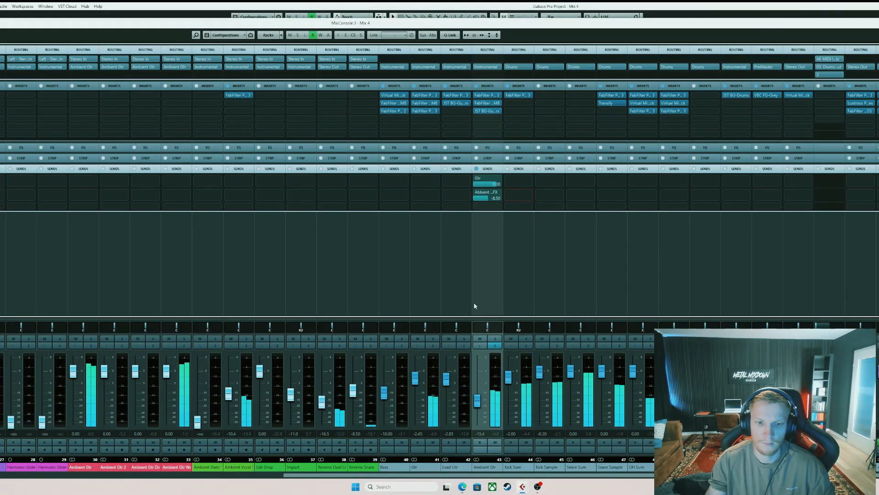
Stop playback, return the project cursor to bar 19 and open EZdrummer 3 on the Drums Snare track.
{"action": "key", "text": "space"}
{"action": "key", "text": "F3"}
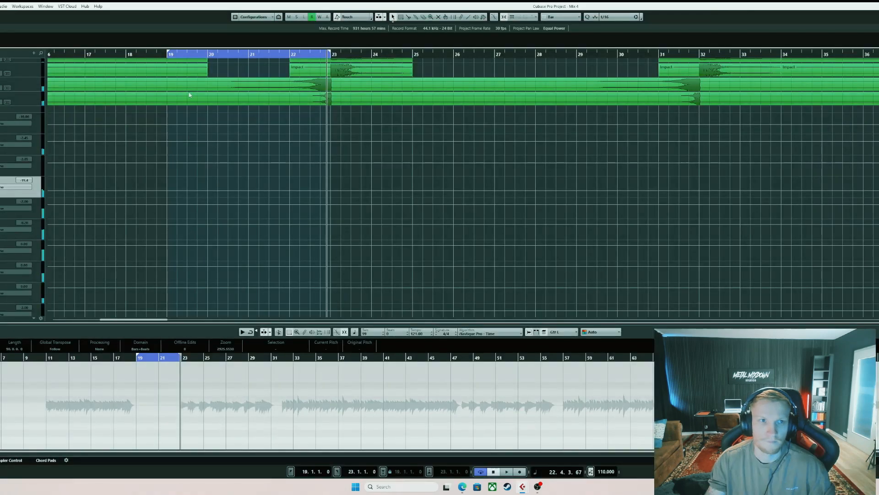
{"action": "left_click", "coordinate": [168, 55]}
{"action": "scroll", "coordinate": [209, 137], "scroll_direction": "left", "scroll_amount": 5}
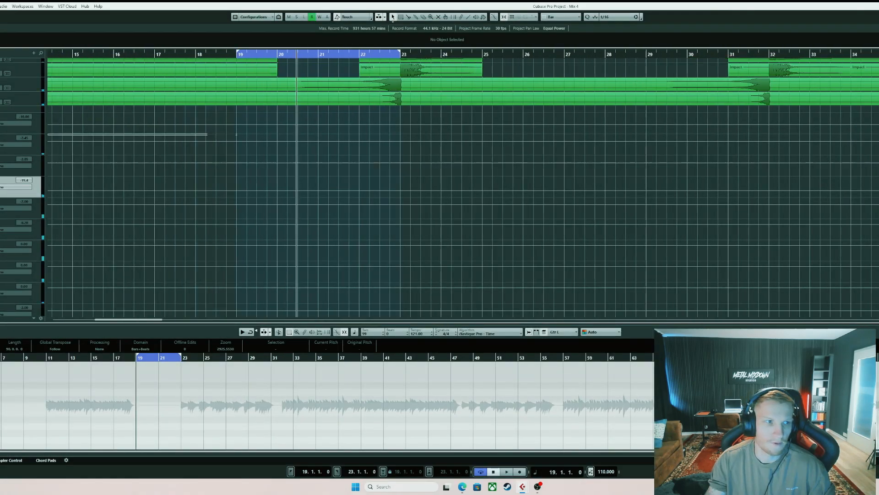
{"action": "scroll", "coordinate": [297, 75], "scroll_direction": "up", "scroll_amount": 10}
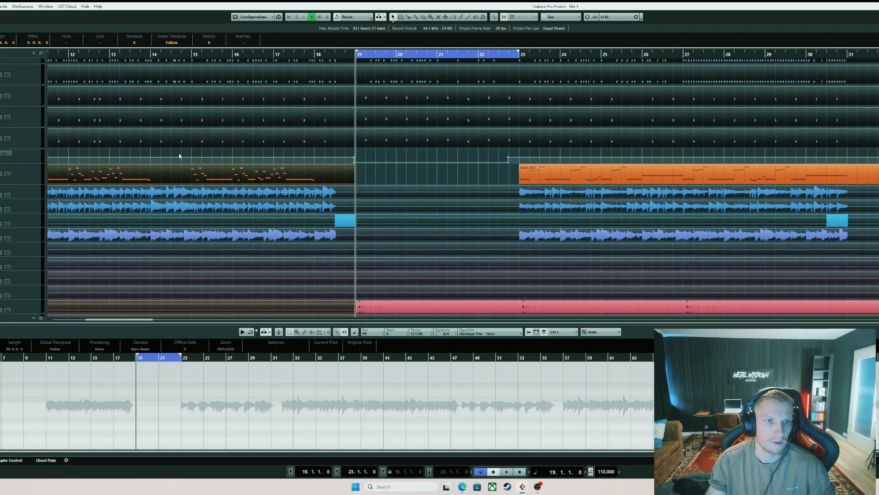
{"action": "left_click_drag", "start_coordinate": [179, 156], "coordinate": [164, 14]}
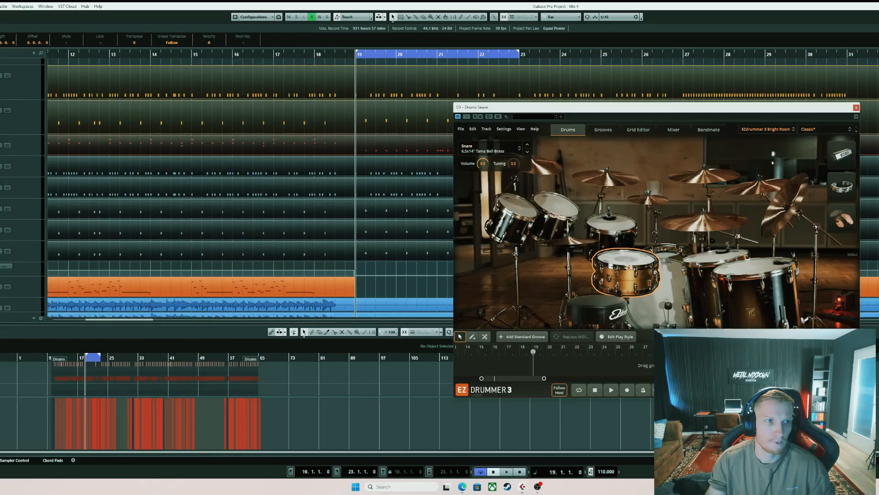
{"action": "left_click_drag", "start_coordinate": [617, 108], "coordinate": [437, 84]}
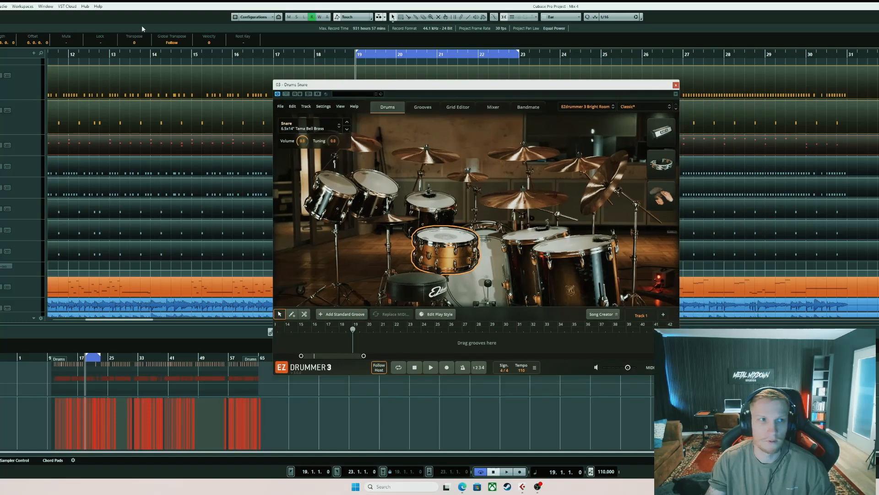
Reopen MixConsole 3, play the looped section from bar 19 and close the EZdrummer 3 window.
{"action": "left_click", "coordinate": [5, 8]}
{"action": "left_click", "coordinate": [29, 41]}
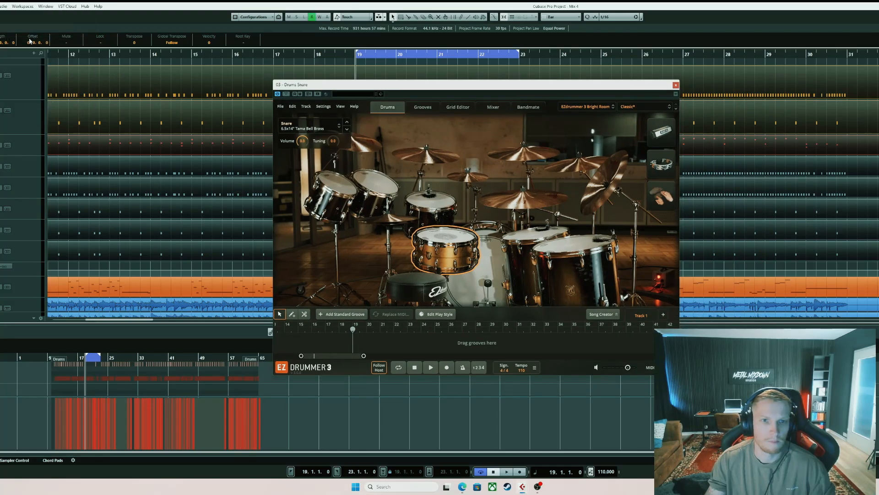
{"action": "left_click", "coordinate": [5, 8]}
{"action": "left_click", "coordinate": [30, 44]}
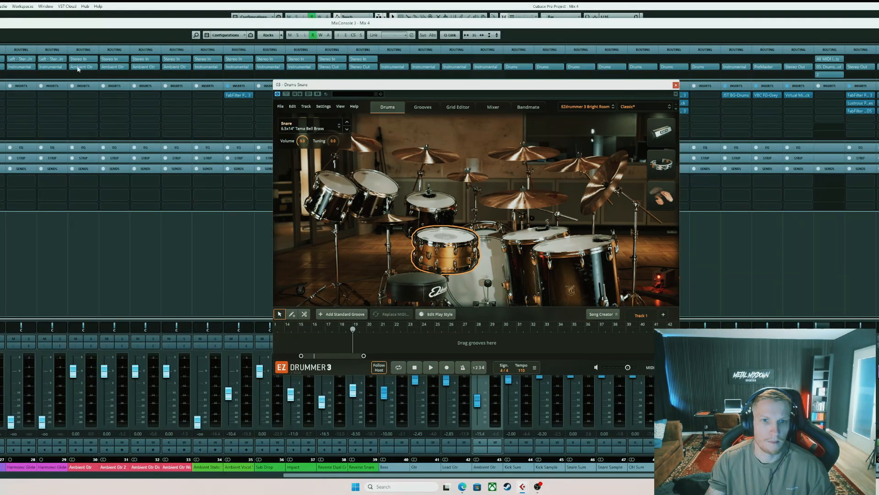
{"action": "key", "text": "space"}
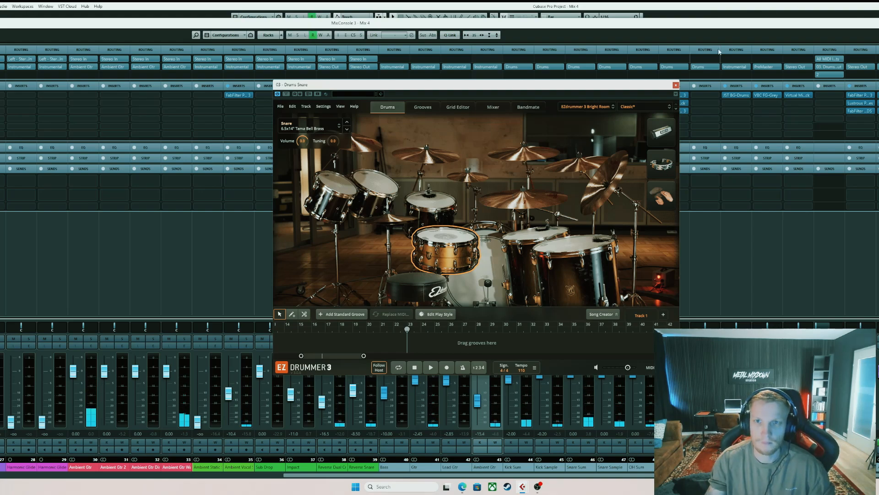
{"action": "left_click", "coordinate": [676, 85]}
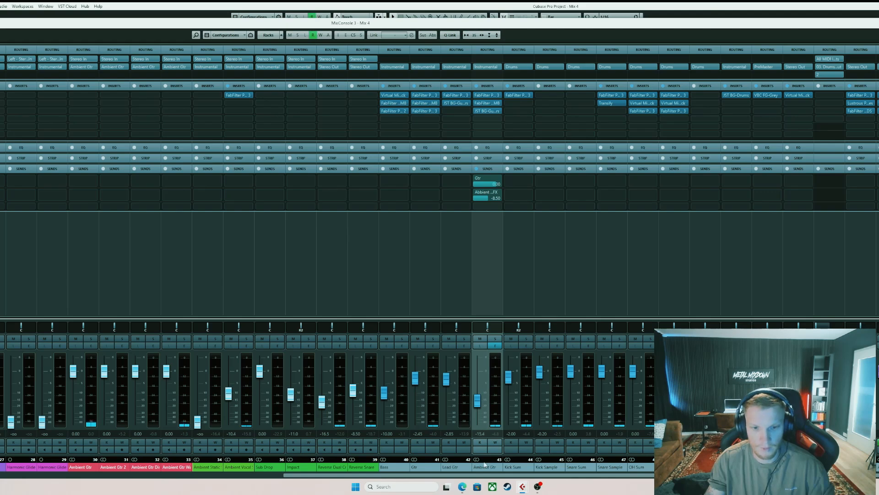
Solo the Ambient Gtr group and insert Slate Digital's Virtual Tape Machines in its fourth insert slot.
{"action": "left_click", "coordinate": [495, 339]}
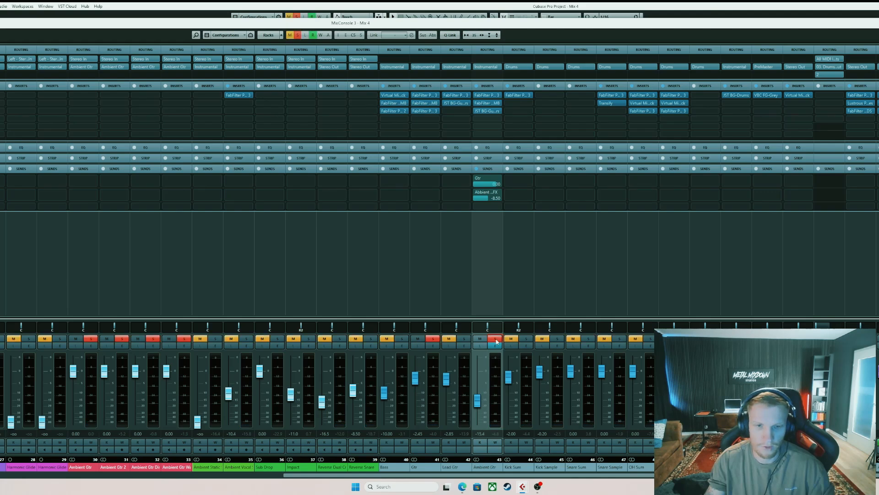
{"action": "left_click", "coordinate": [484, 120]}
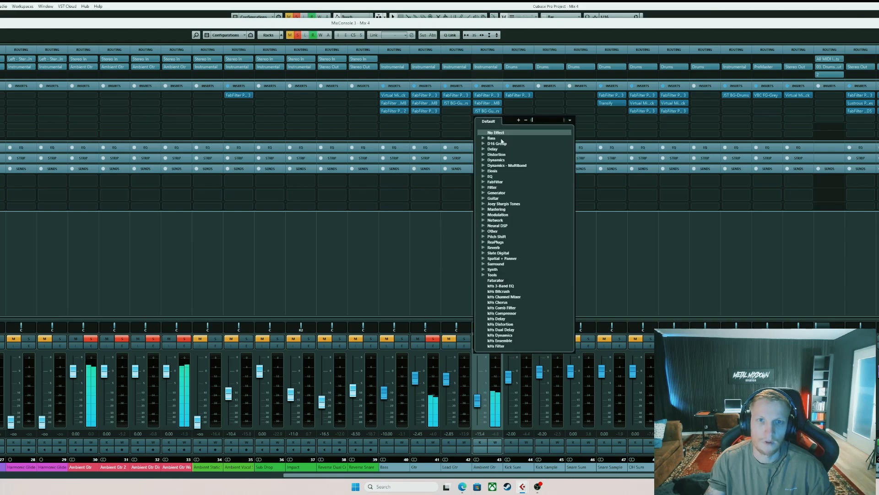
{"action": "left_click", "coordinate": [485, 253]}
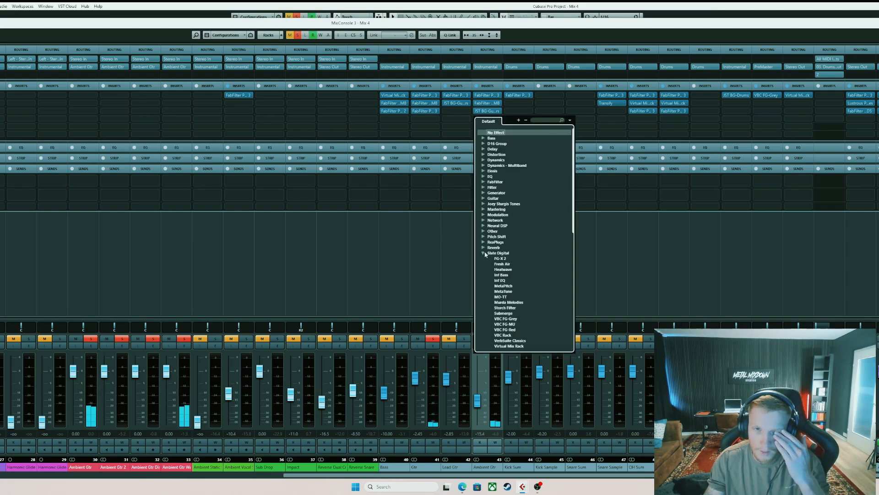
{"action": "left_click_drag", "start_coordinate": [574, 215], "coordinate": [574, 233]}
{"action": "left_click", "coordinate": [533, 316]}
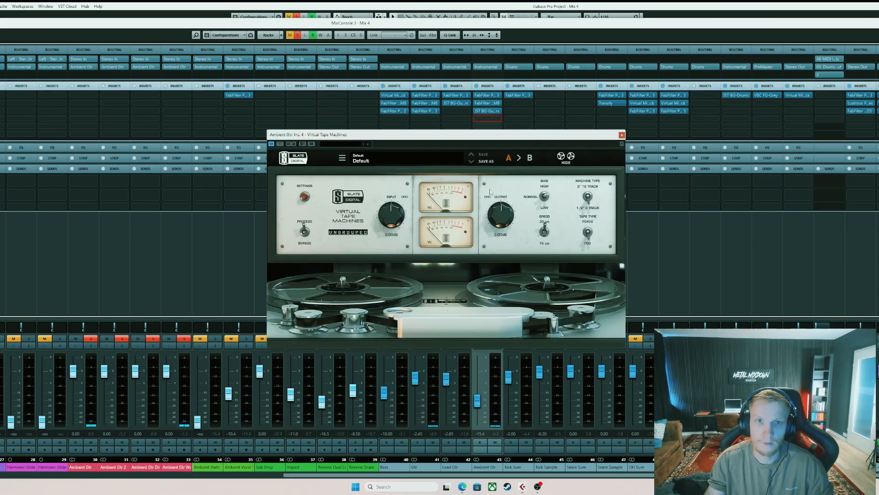
Lower the Virtual Tape Machines input gain on the Ambient Gtr group, then close the plug-in and unsolo the group.
{"action": "left_click_drag", "start_coordinate": [391, 220], "coordinate": [390, 216]}
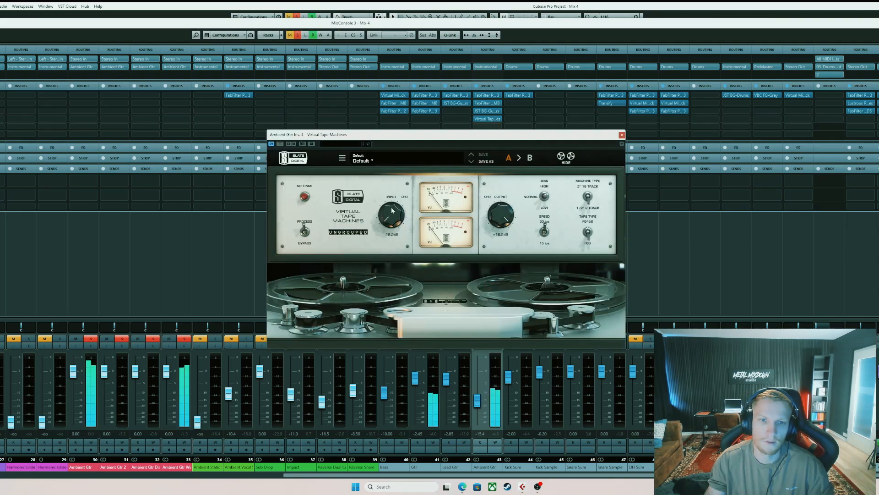
{"action": "left_click", "coordinate": [622, 136]}
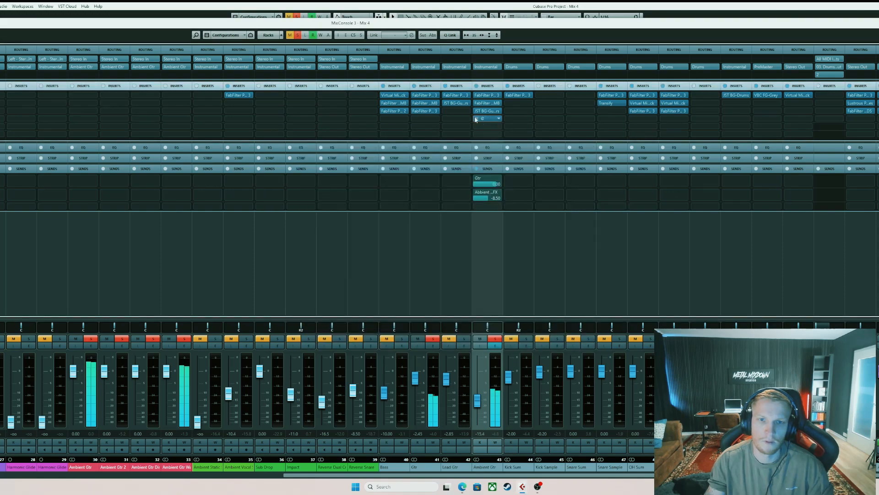
{"action": "left_click", "coordinate": [496, 338]}
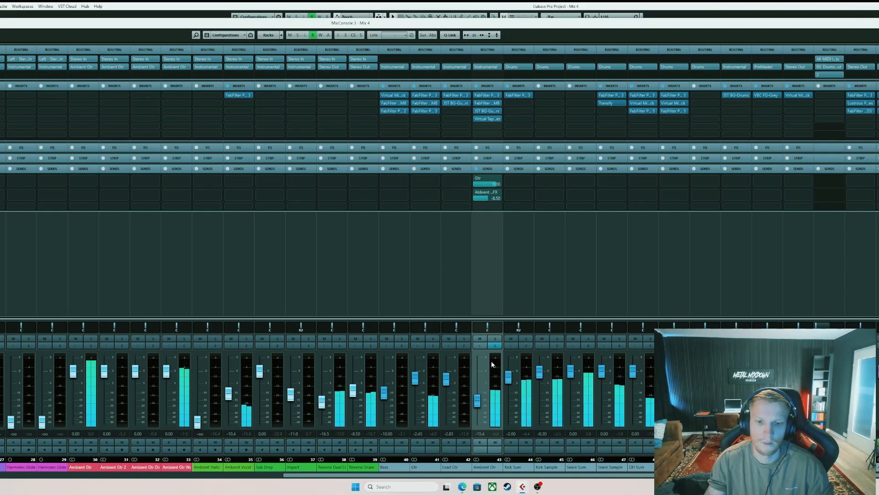
Toggle the tape plug-in's bypass for comparison in the mix and set the Ambient Gtr group fader to -20 dB.
{"action": "left_click_drag", "start_coordinate": [482, 405], "coordinate": [484, 407]}
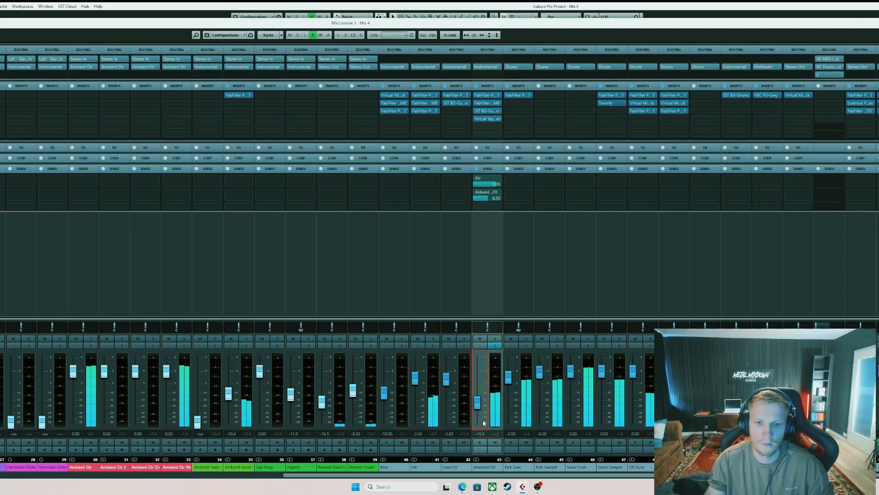
{"action": "left_click", "coordinate": [475, 121]}
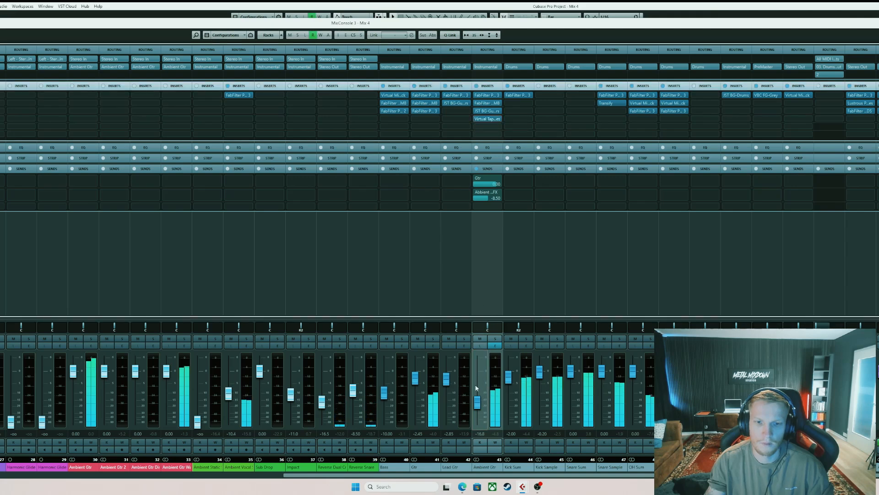
{"action": "left_click_drag", "start_coordinate": [480, 403], "coordinate": [482, 405]}
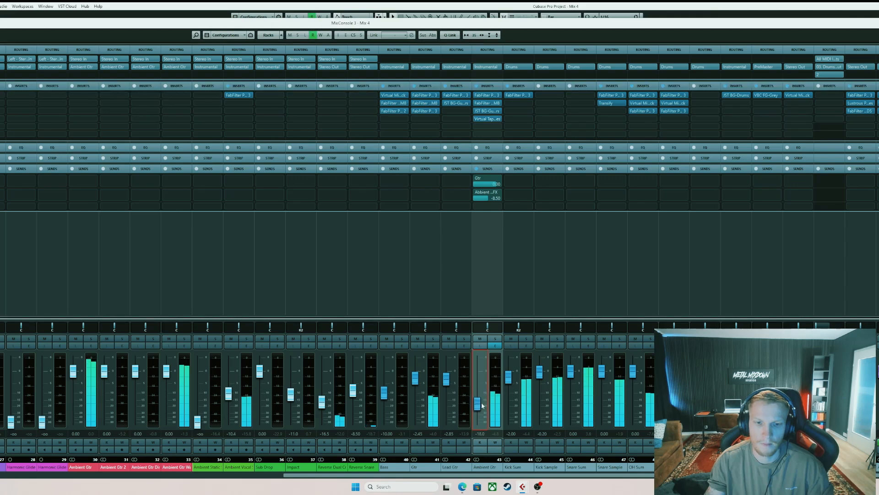
{"action": "left_click", "coordinate": [489, 467]}
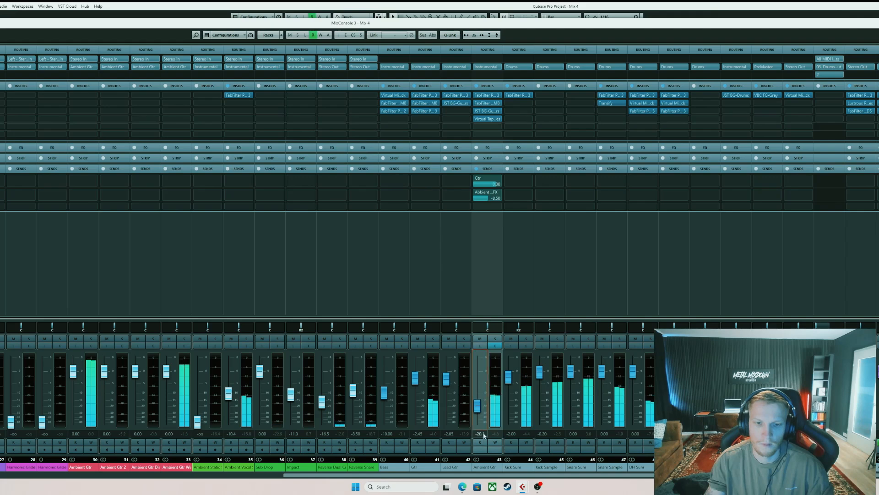
{"action": "type", "text": "-20"}
{"action": "key", "text": "Return"}
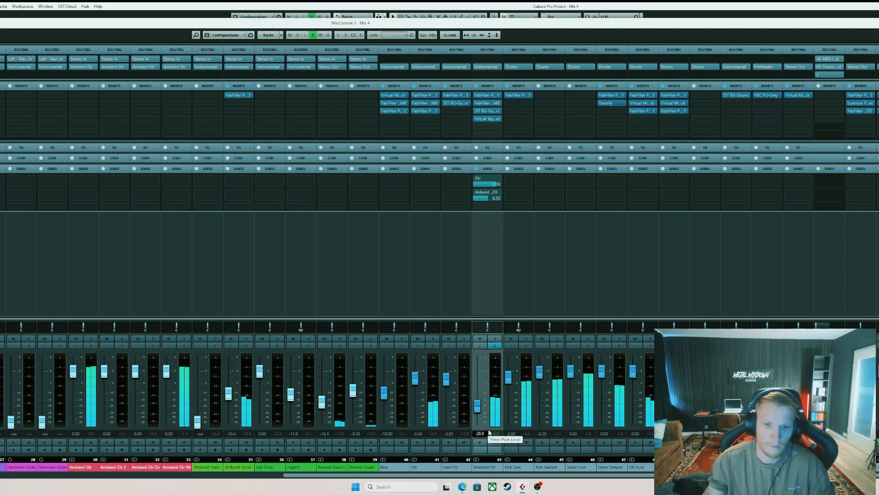
Insert FabFilter Pro-Q 3 in the Ambient Gtr group's fifth slot and add a cut of about 1.4 dB near 2.1 kHz.
{"action": "left_click", "coordinate": [487, 127]}
{"action": "left_click", "coordinate": [484, 185]}
{"action": "left_click", "coordinate": [520, 201]}
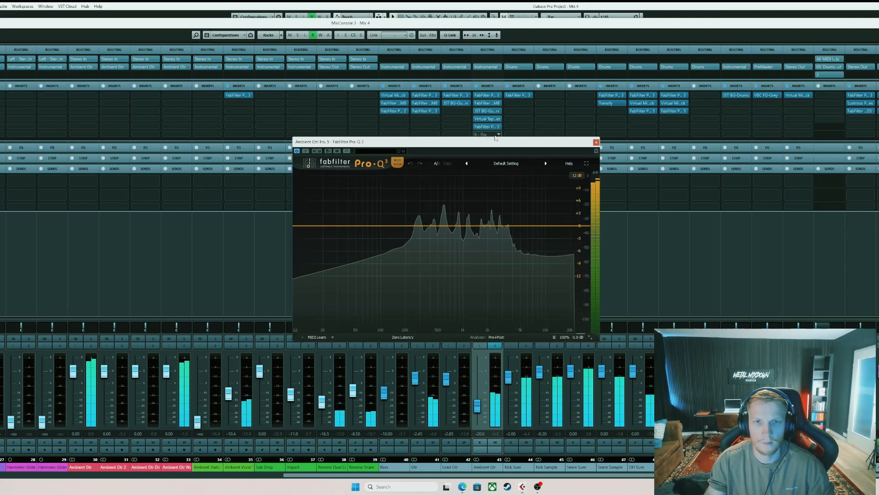
{"action": "left_click", "coordinate": [490, 231]}
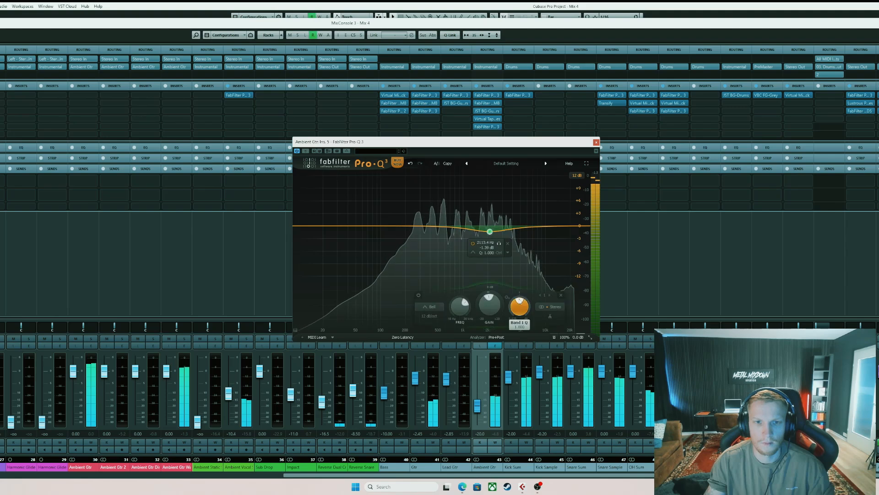
Add a second bell cut near 480 Hz, narrow the Q of both Pro-Q 3 bands and close the plug-in.
{"action": "left_click", "coordinate": [437, 233]}
{"action": "left_click_drag", "start_coordinate": [466, 305], "coordinate": [460, 265]}
{"action": "left_click_drag", "start_coordinate": [400, 205], "coordinate": [498, 245]}
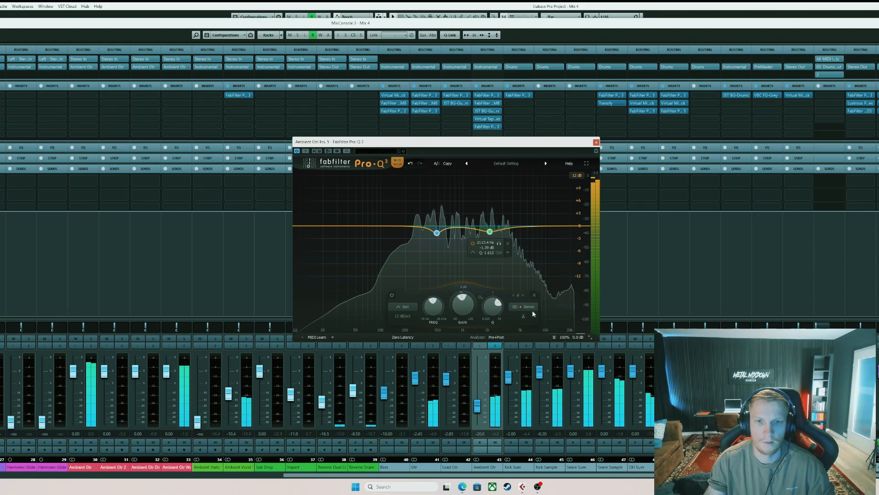
{"action": "left_click", "coordinate": [595, 142]}
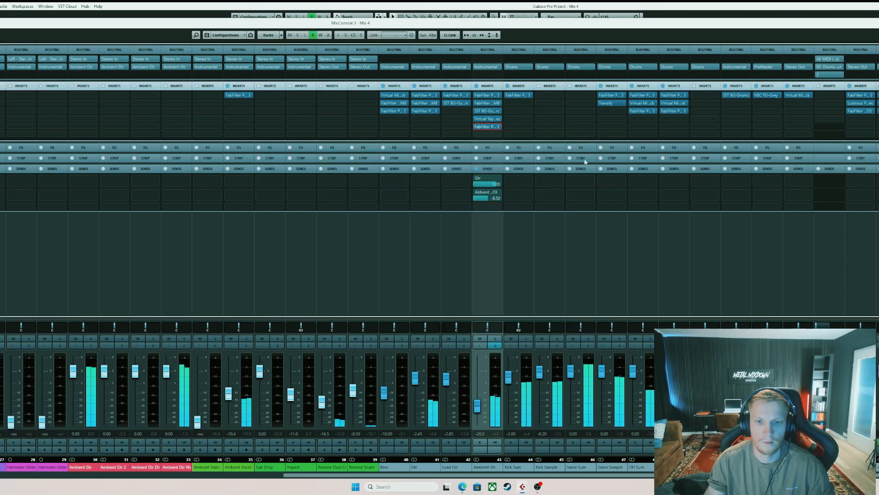
Reopen Pro-Q 3 on the Ambient Gtr group, re-enter the lower band's gain and set the 2.1 kHz band's gain to -1.5 dB.
{"action": "left_click", "coordinate": [487, 125]}
{"action": "left_click", "coordinate": [484, 127]}
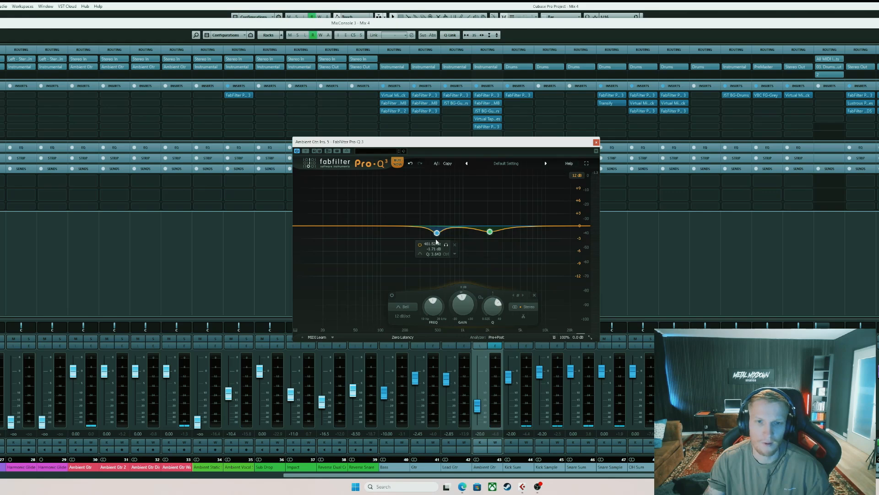
{"action": "double_click", "coordinate": [435, 249]}
{"action": "key", "text": "BackSpace"}
{"action": "key", "text": "BackSpace"}
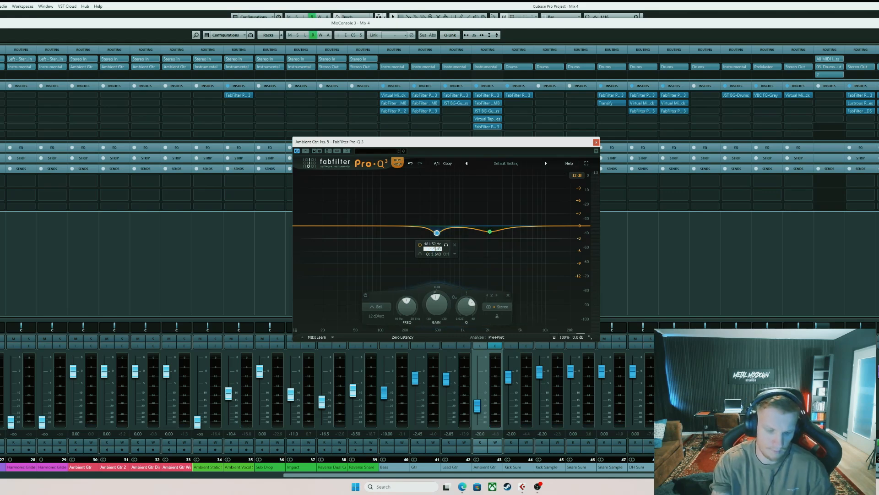
{"action": "key", "text": "Return"}
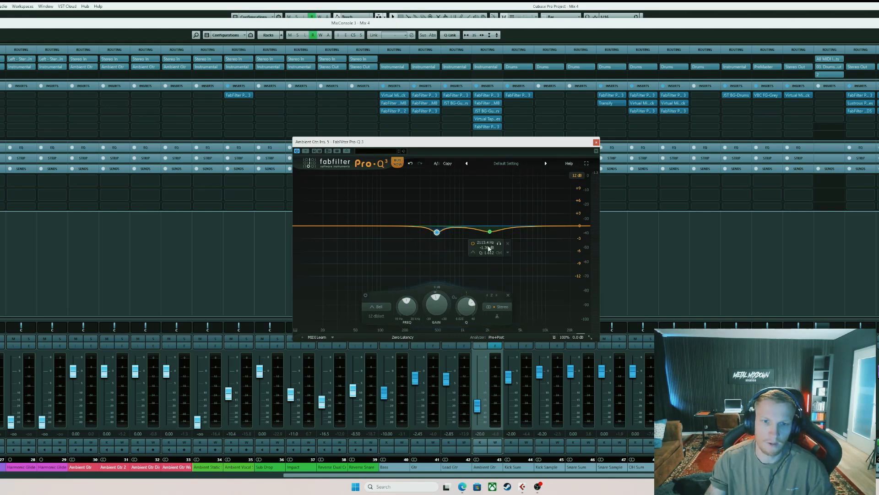
{"action": "double_click", "coordinate": [488, 248]}
{"action": "type", "text": "-1.5"}
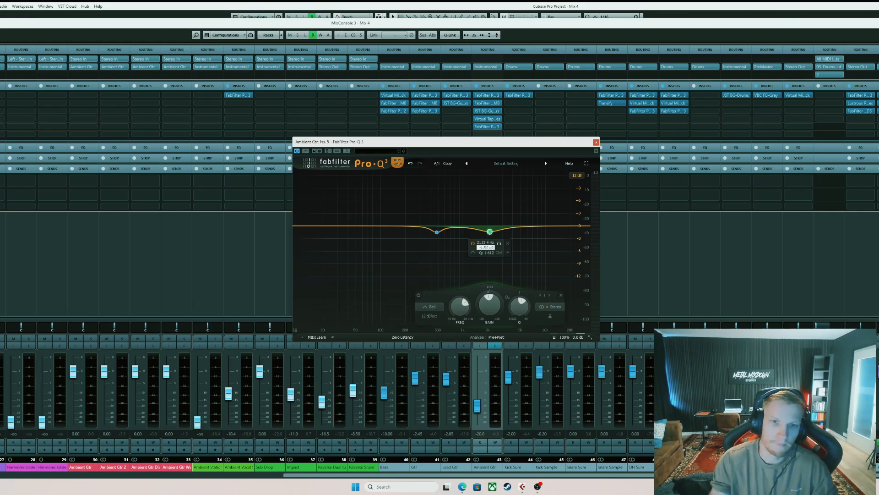
{"action": "key", "text": "Return"}
{"action": "left_click", "coordinate": [596, 142]}
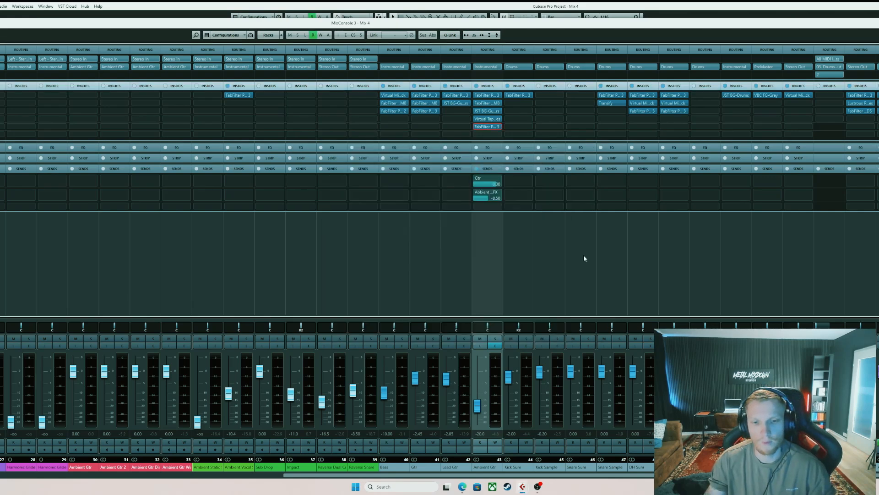
Play the full mix, return the project cursor to bar 19 and reopen MixConsole 3.
{"action": "key", "text": "space"}
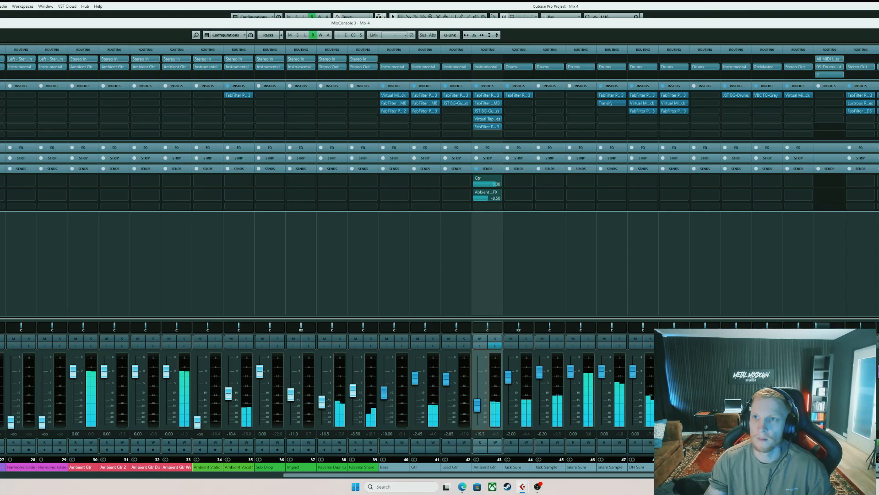
{"action": "key", "text": "F3"}
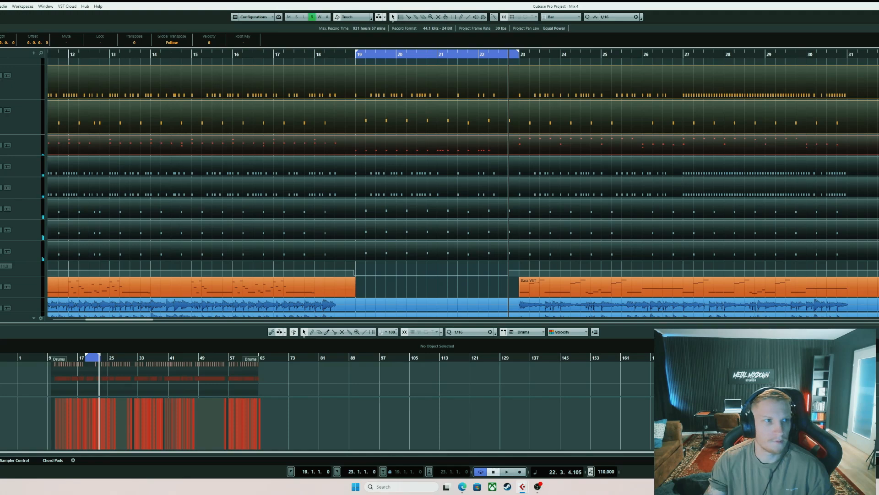
{"action": "left_click", "coordinate": [354, 55]}
{"action": "left_click", "coordinate": [5, 7]}
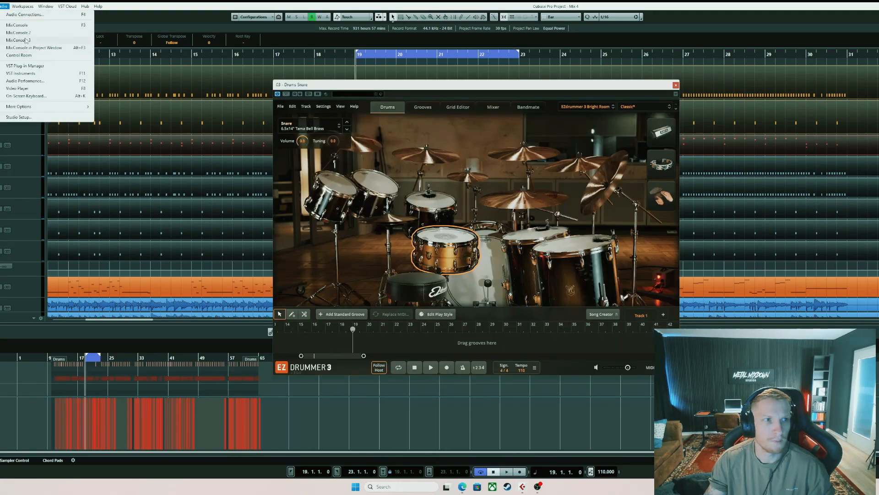
{"action": "left_click", "coordinate": [26, 40]}
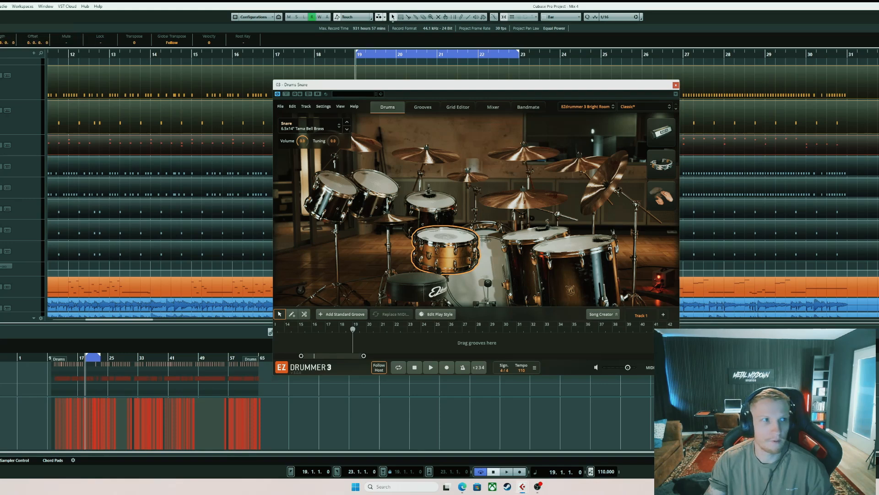
{"action": "left_click", "coordinate": [4, 6]}
{"action": "left_click", "coordinate": [18, 40]}
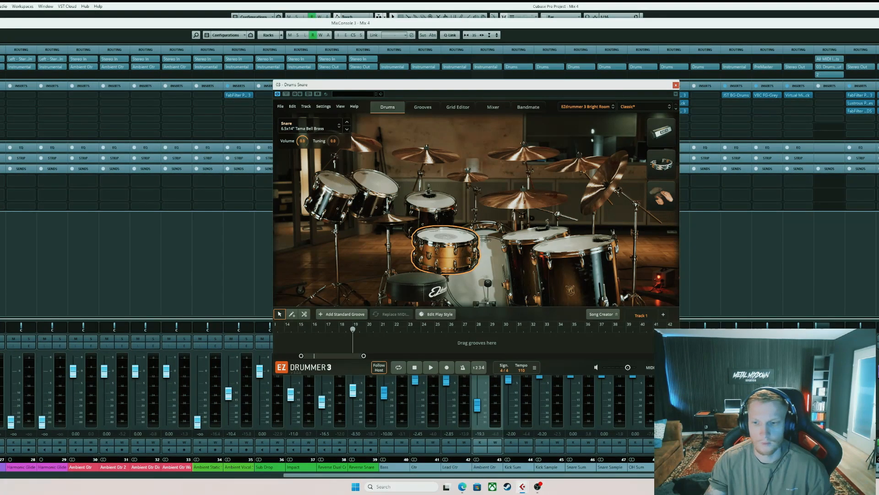
Raise the FabFilter Pro-L 2 gain on the Stereo Out channel to +8.0 dB and close the limiter.
{"action": "left_click", "coordinate": [878, 111]}
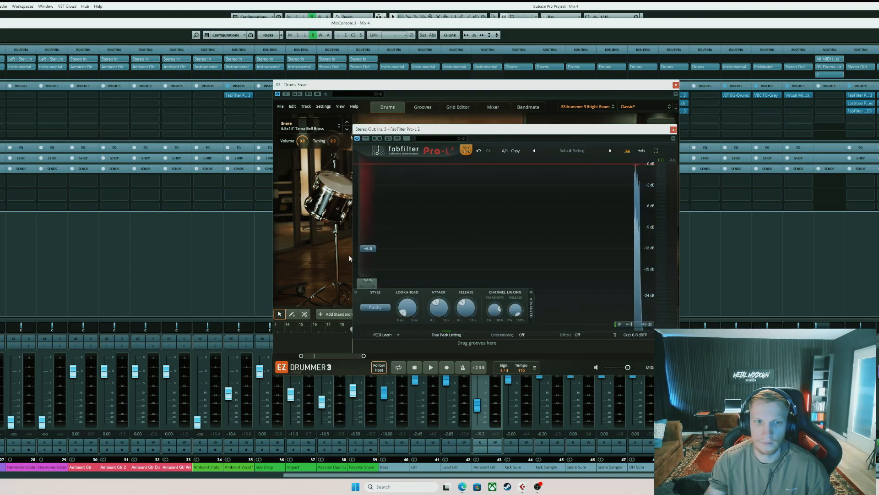
{"action": "left_click_drag", "start_coordinate": [370, 248], "coordinate": [371, 243]}
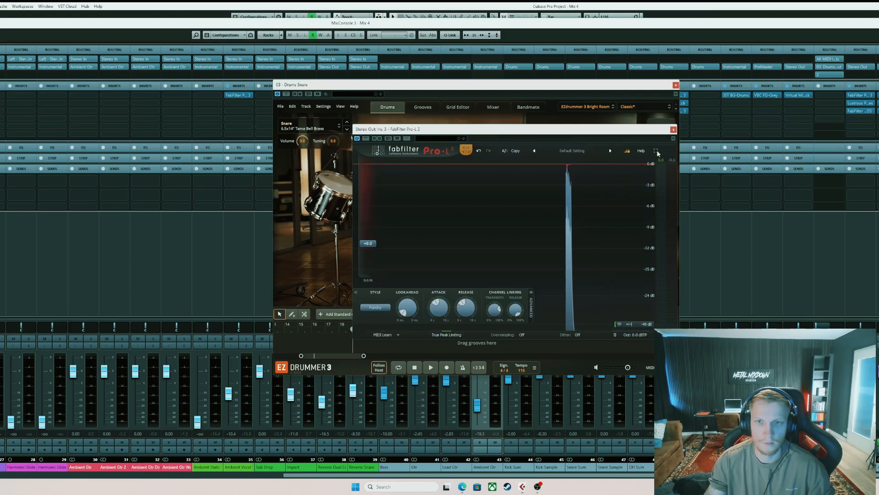
{"action": "left_click", "coordinate": [673, 129]}
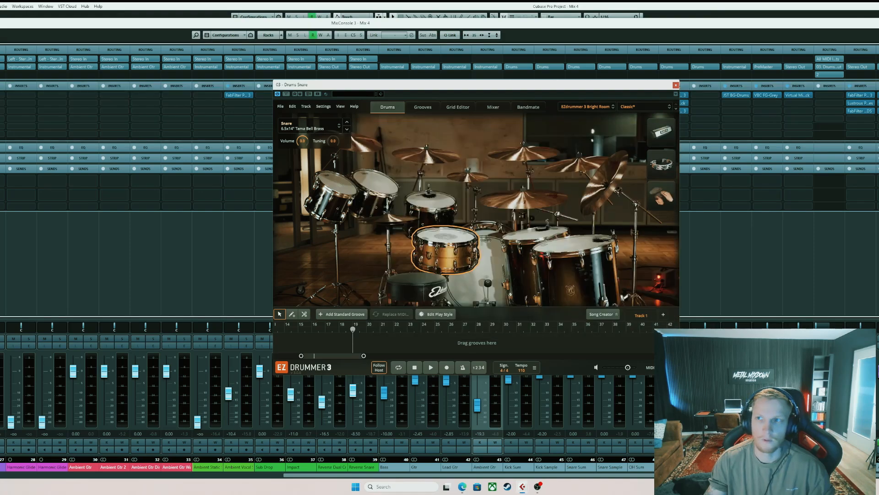
Inspect the kick drum in EZdrummer 3 on the Drums Kick track, then close the kick and snare instrument windows.
{"action": "key", "text": "F3"}
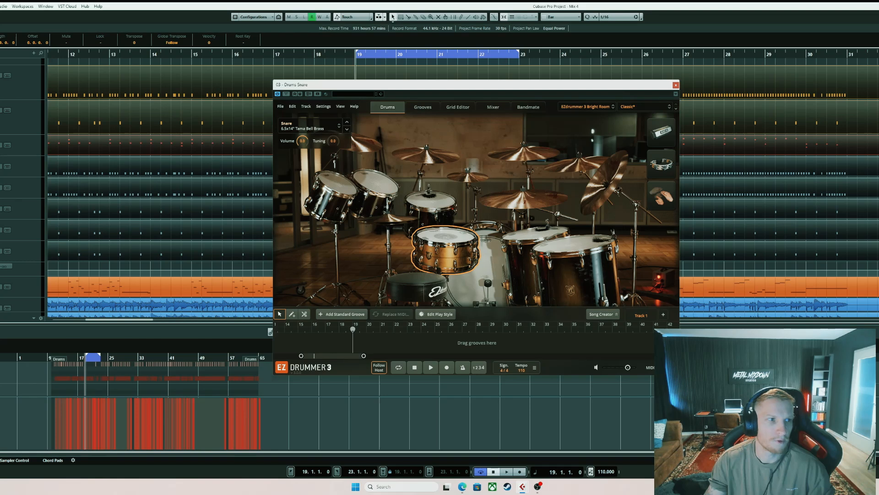
{"action": "left_click", "coordinate": [5, 6]}
{"action": "left_click", "coordinate": [26, 42]}
{"action": "left_click", "coordinate": [7, 75]}
{"action": "left_click", "coordinate": [409, 263]}
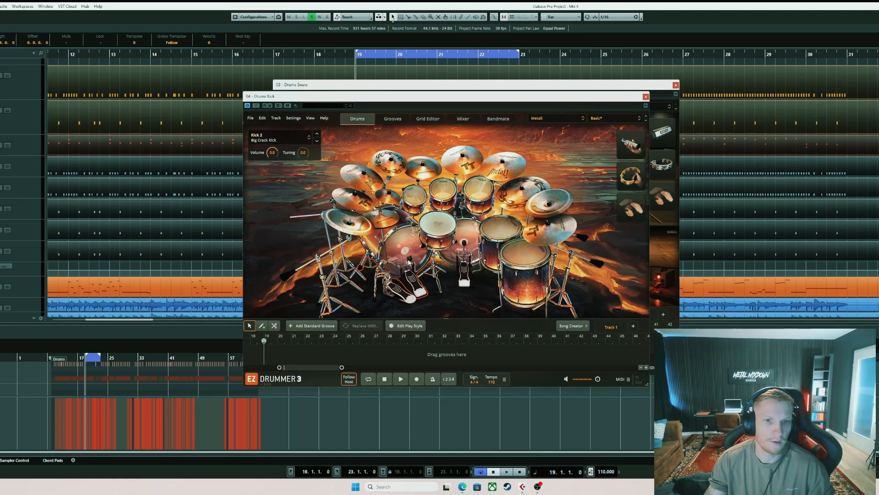
{"action": "left_click", "coordinate": [646, 97]}
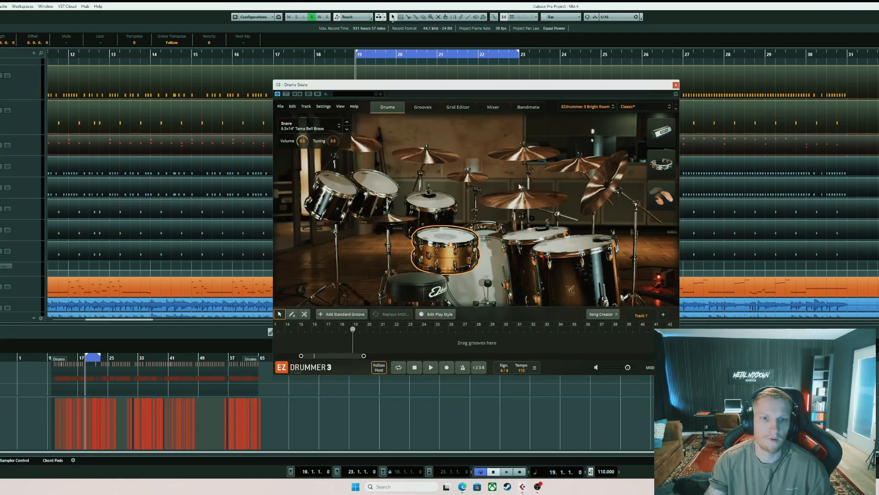
{"action": "left_click", "coordinate": [676, 85]}
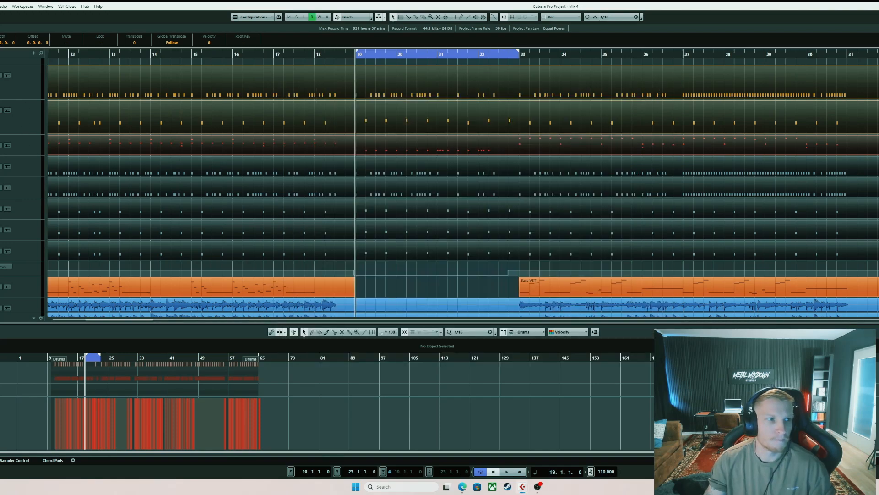
Reopen MixConsole 3 and move the Drums Snare EZdrummer 3 window aside to uncover the channels.
{"action": "left_click", "coordinate": [2, 7]}
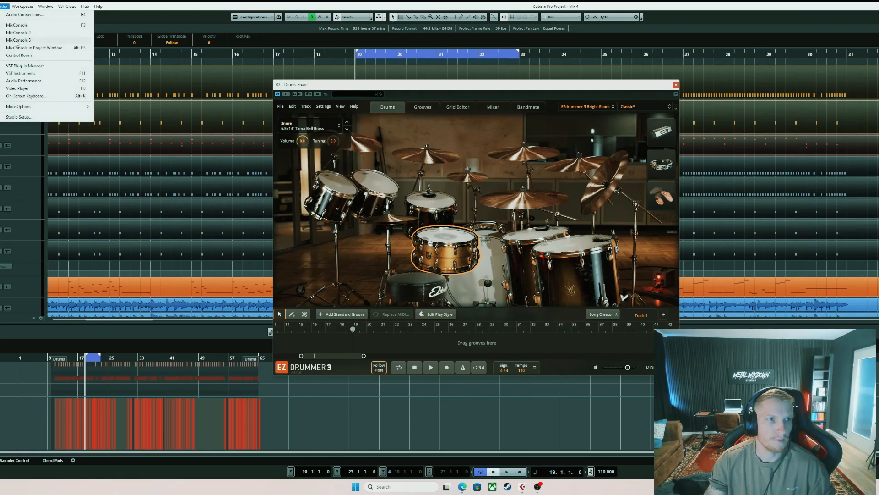
{"action": "left_click", "coordinate": [17, 41]}
{"action": "left_click_drag", "start_coordinate": [357, 367], "coordinate": [452, 360]}
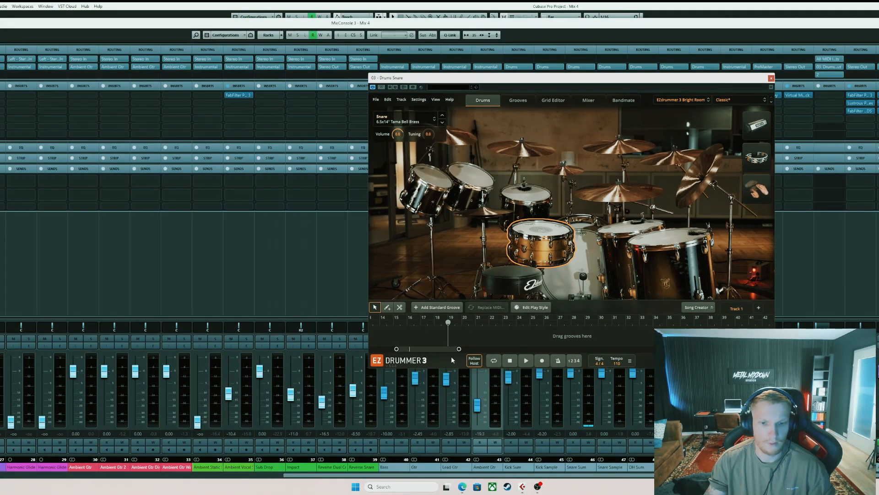
Inspect Toneforge DI Match on the Gtr L channel, close it and open OMEGA Ampworks Granophyre in the fourth insert slot.
{"action": "left_click_drag", "start_coordinate": [377, 476], "coordinate": [150, 476]}
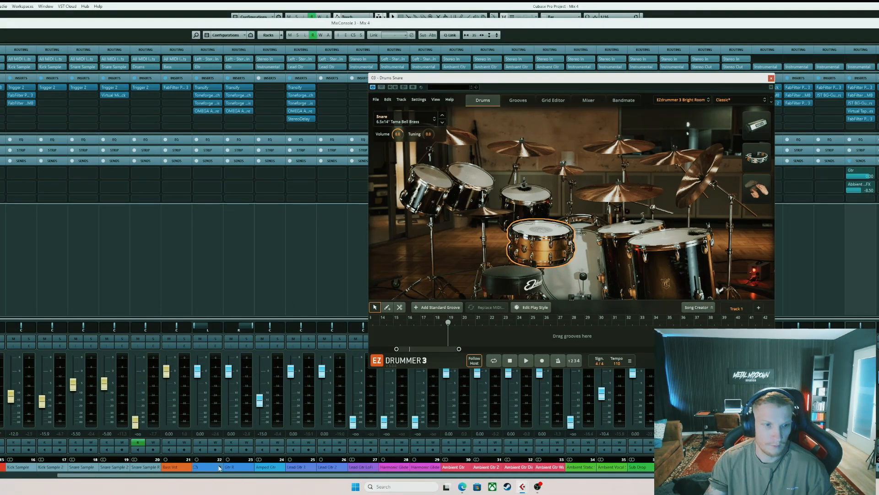
{"action": "left_click", "coordinate": [219, 152]}
{"action": "left_click", "coordinate": [208, 97]}
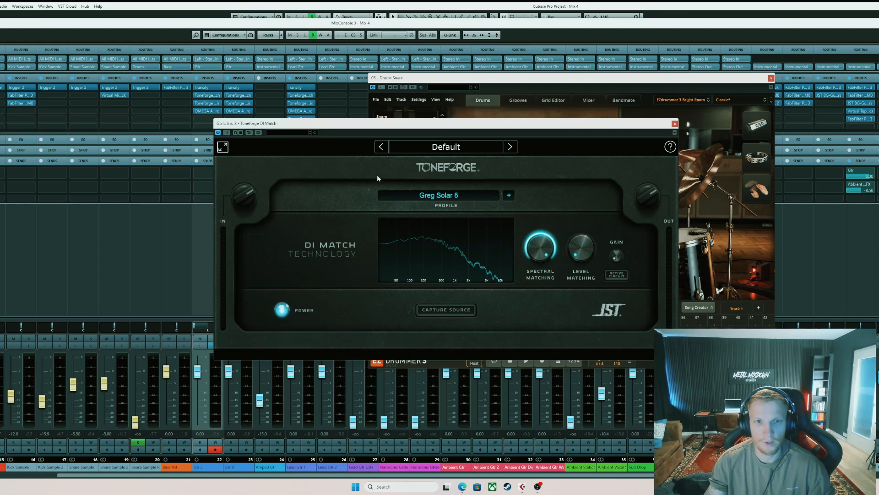
{"action": "left_click", "coordinate": [674, 124]}
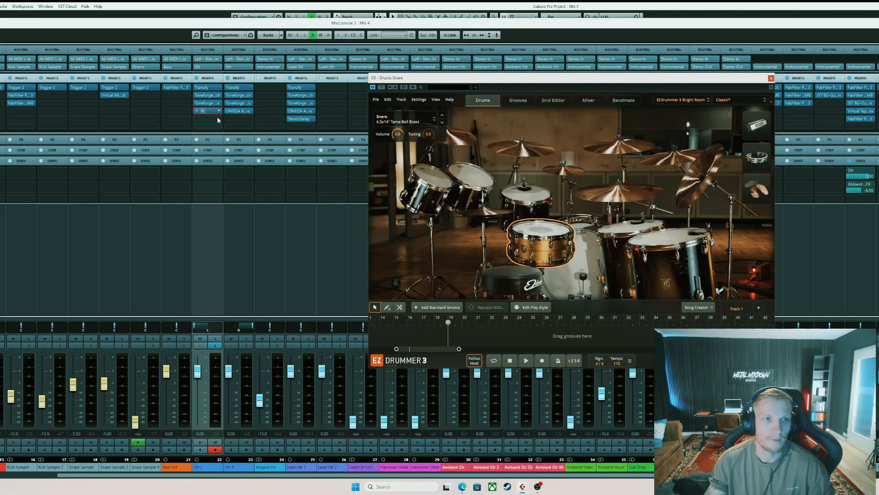
{"action": "left_click", "coordinate": [207, 111]}
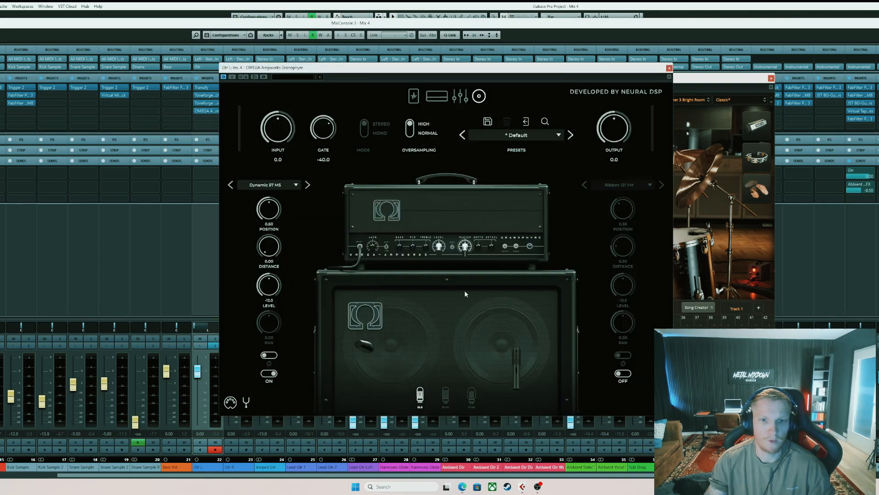
Close OMEGA Ampworks Granophyre, then inspect and close Transify and the second-slot Toneforge plug-in on the Gtr L channel.
{"action": "left_click", "coordinate": [669, 69]}
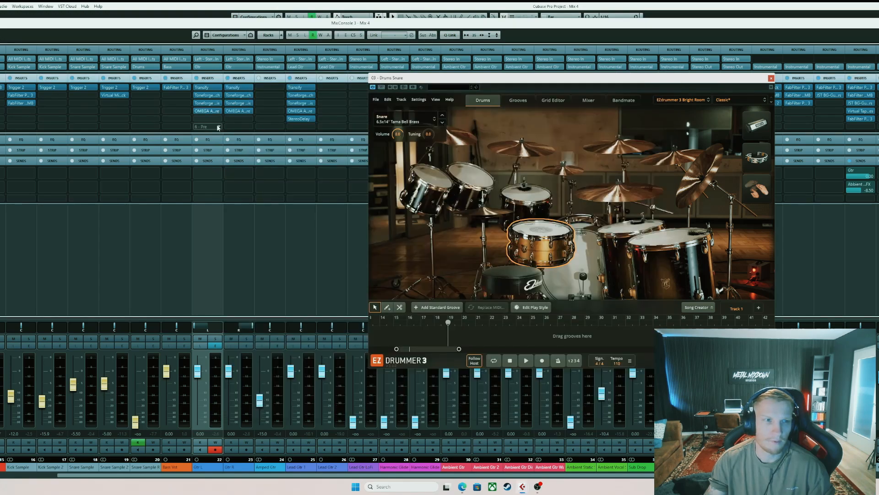
{"action": "left_click", "coordinate": [205, 87]}
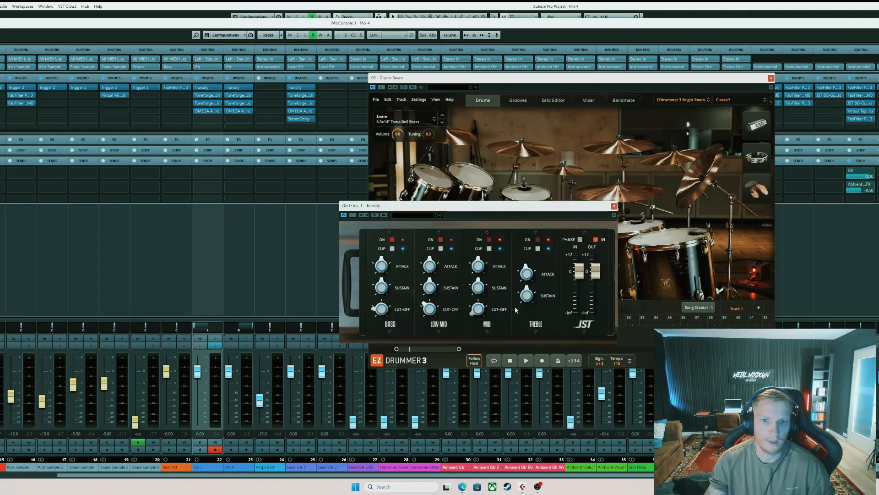
{"action": "left_click", "coordinate": [614, 206]}
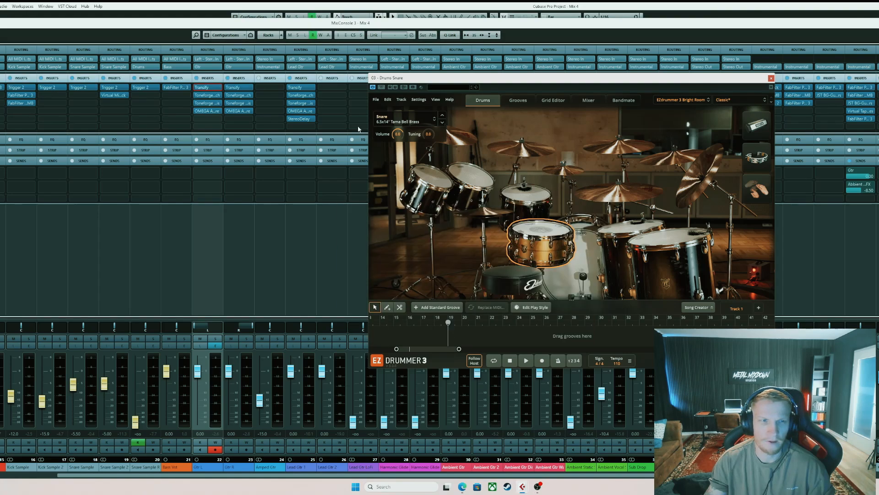
{"action": "left_click", "coordinate": [207, 95]}
{"action": "left_click", "coordinate": [674, 123]}
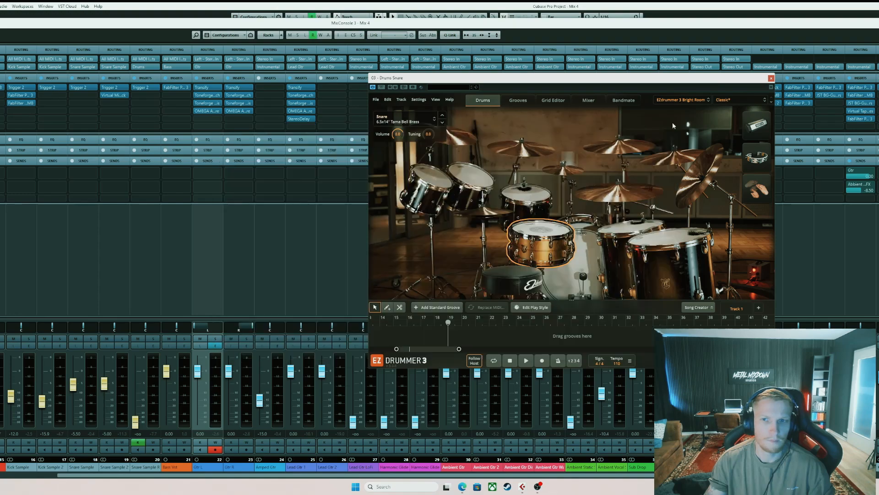
Bring up the Toneforge amp with the Kinda Magical preset beside the Drums Snare EZdrummer 3 window and start playback.
{"action": "left_click", "coordinate": [207, 103]}
{"action": "left_click_drag", "start_coordinate": [424, 78], "coordinate": [447, 78]}
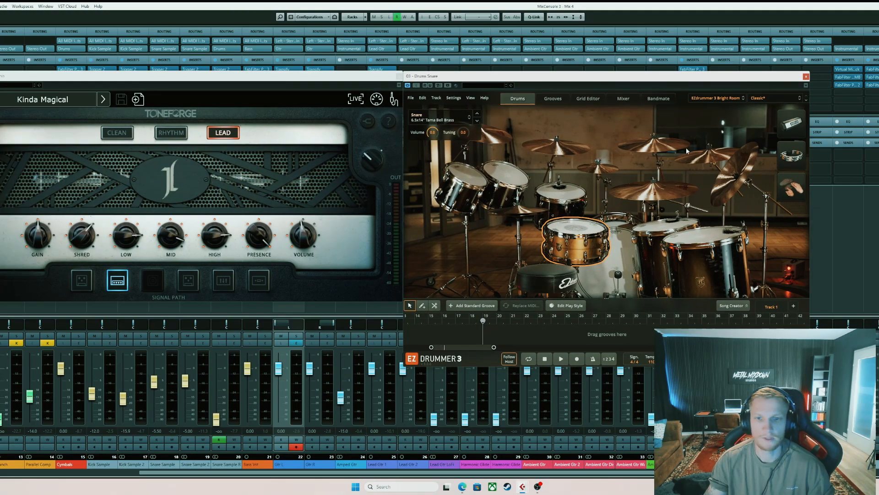
{"action": "key", "text": "space"}
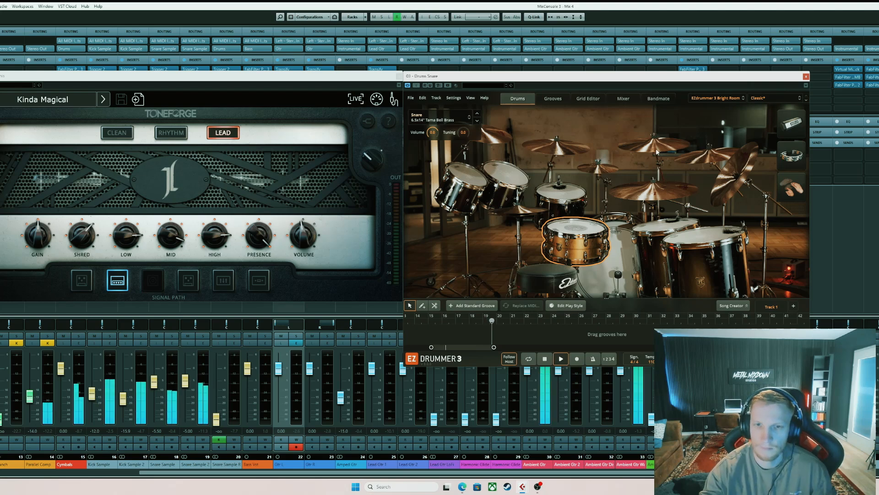